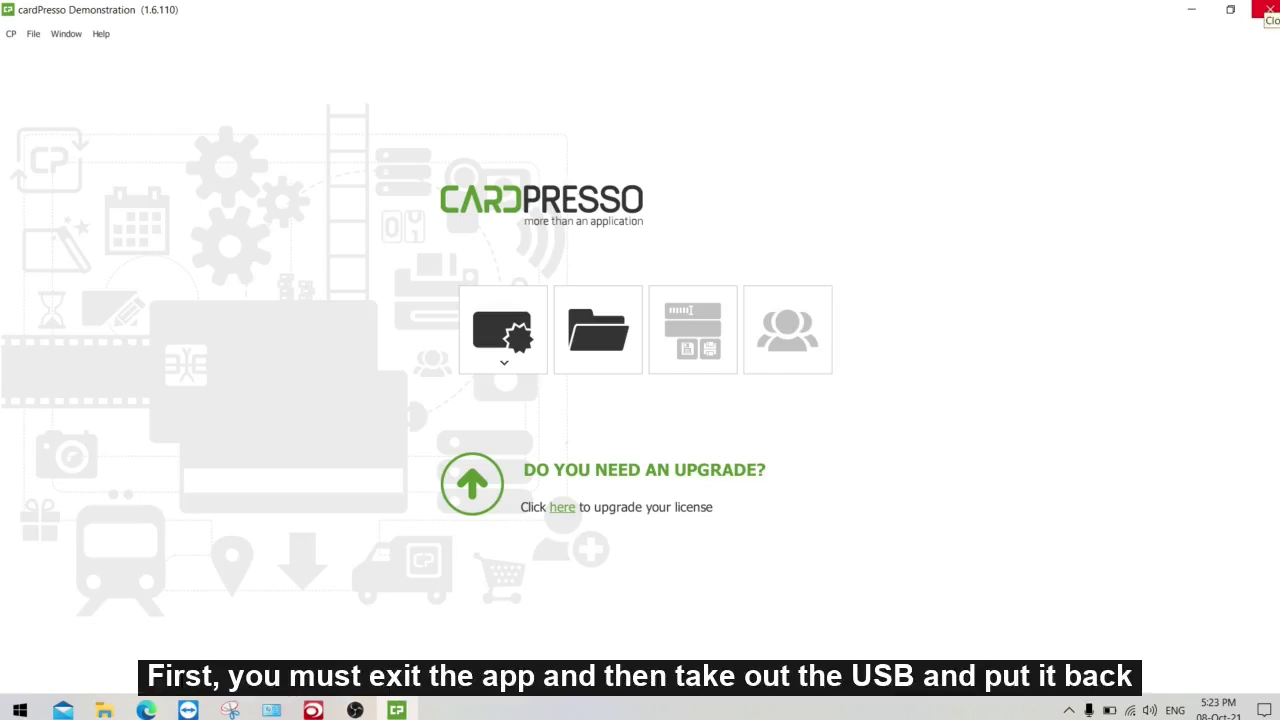
# Step: Close cardPresso Demonstration so the USB license key can be reinserted
pyautogui.click(1266, 9)
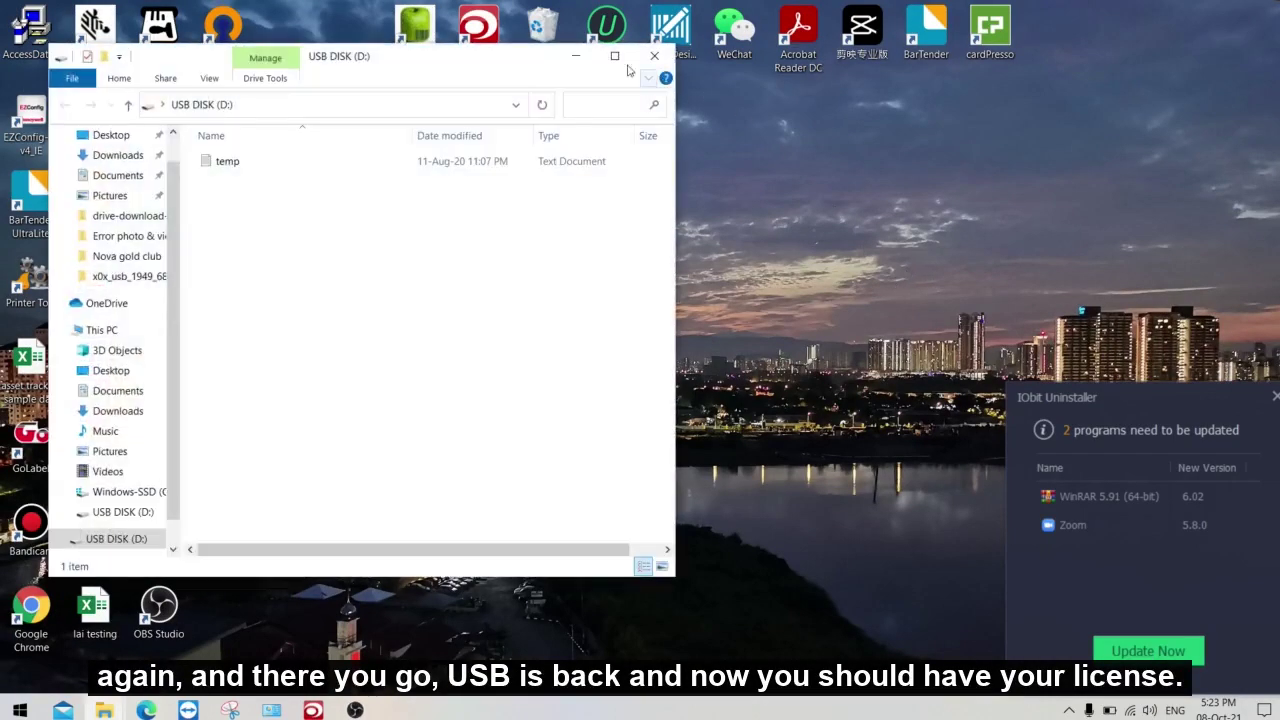
# Step: Relaunch cardPresso from the desktop and accept the newly detected USB license
pyautogui.click(578, 58)
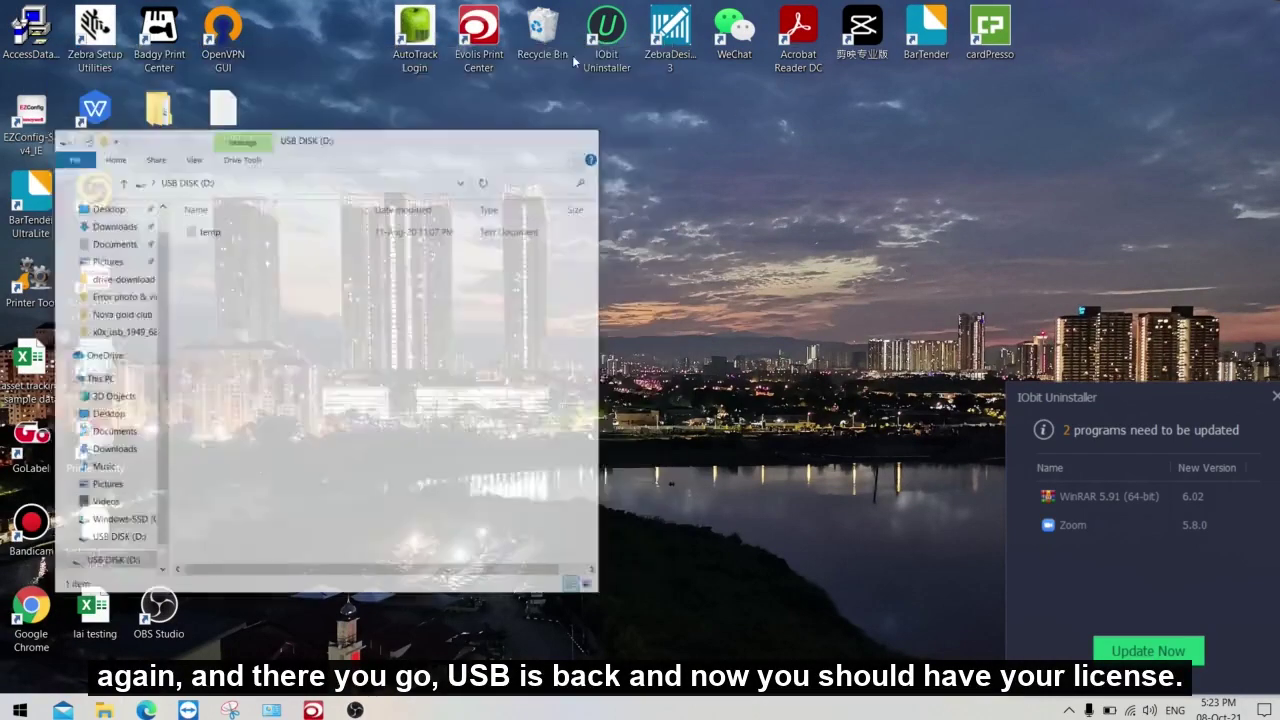
pyautogui.doubleClick(1005, 42)
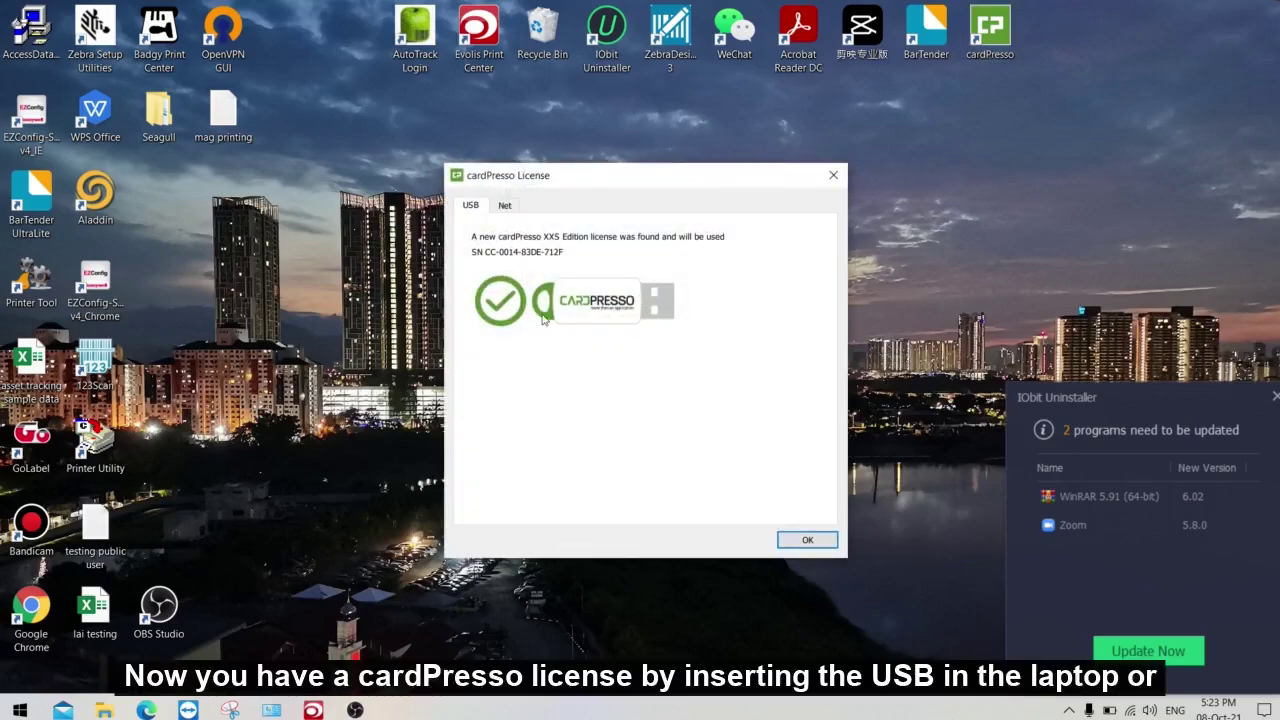
pyautogui.moveTo(566, 256); pyautogui.dragTo(472, 252)
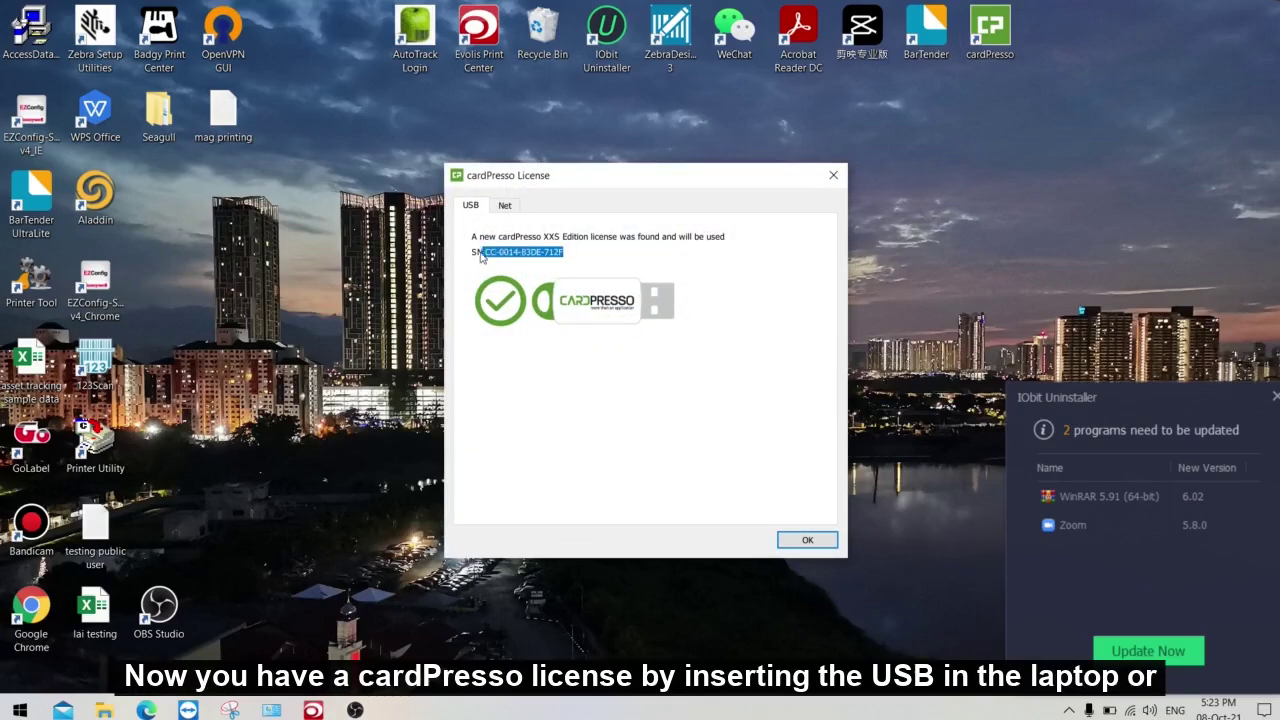
pyautogui.click(807, 540)
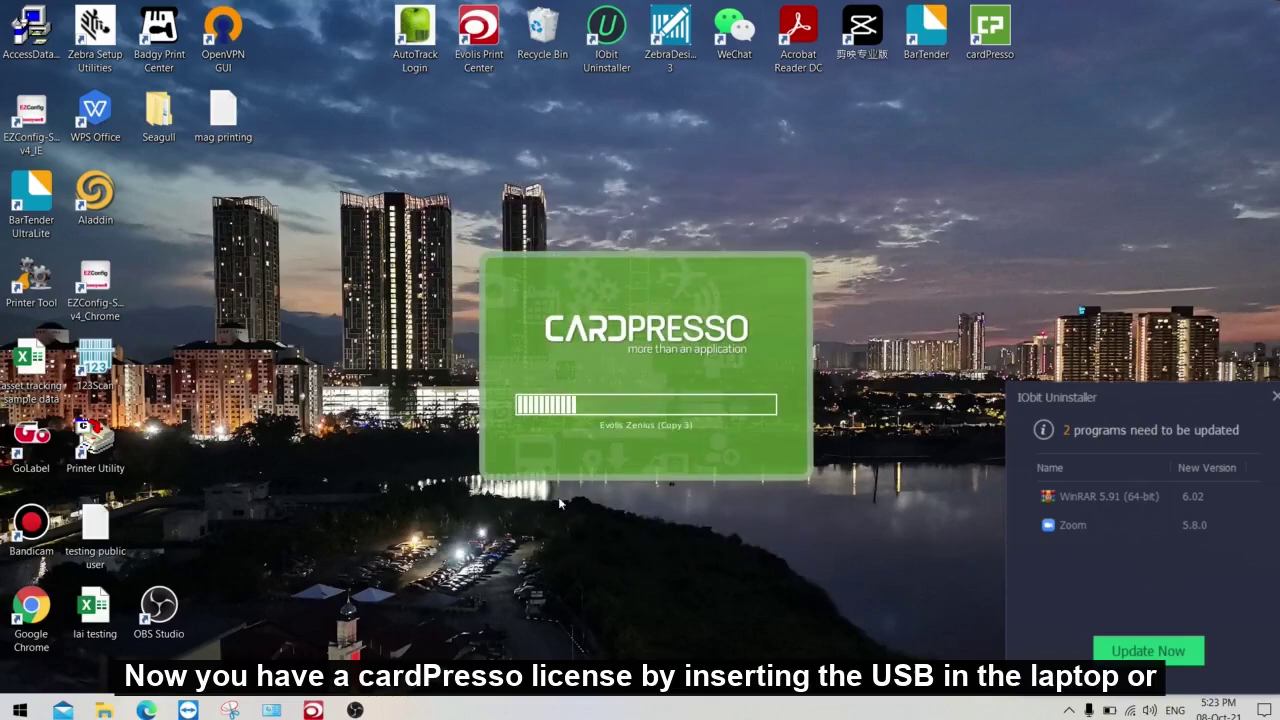
# Step: Dismiss the update notice and start a new blank portrait CR80 card
pyautogui.click(1275, 396)
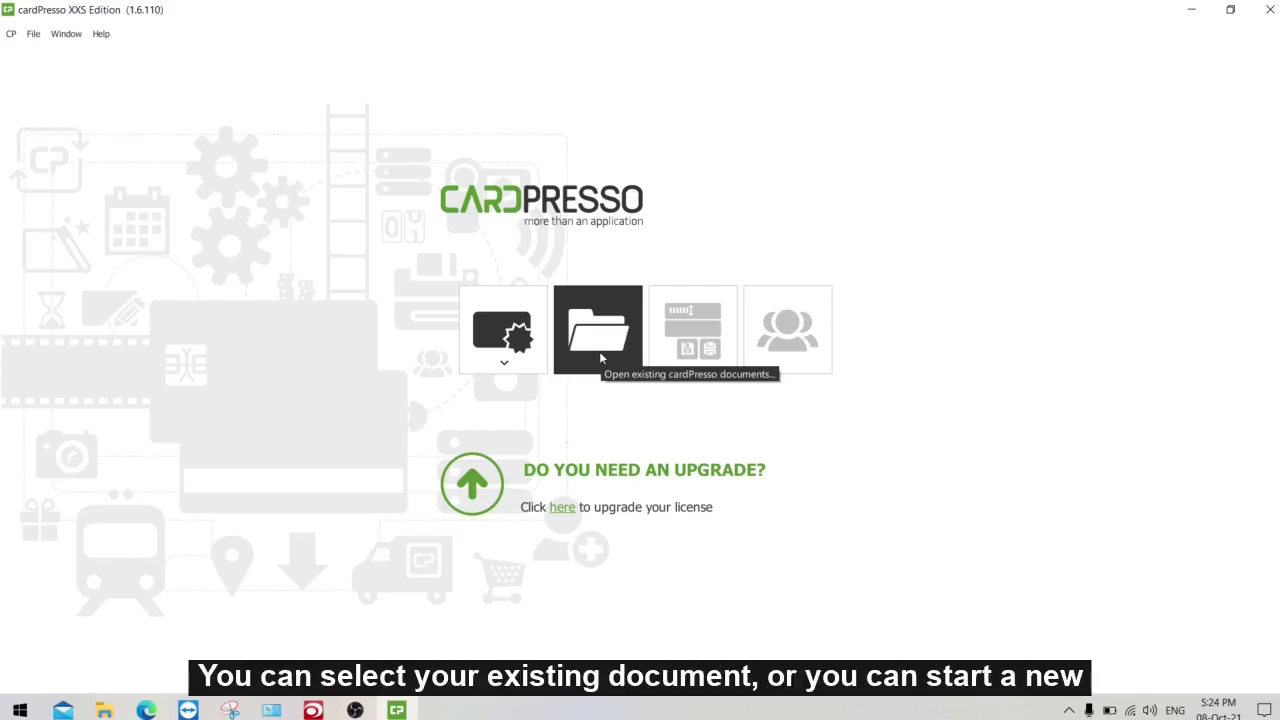
pyautogui.click(494, 346)
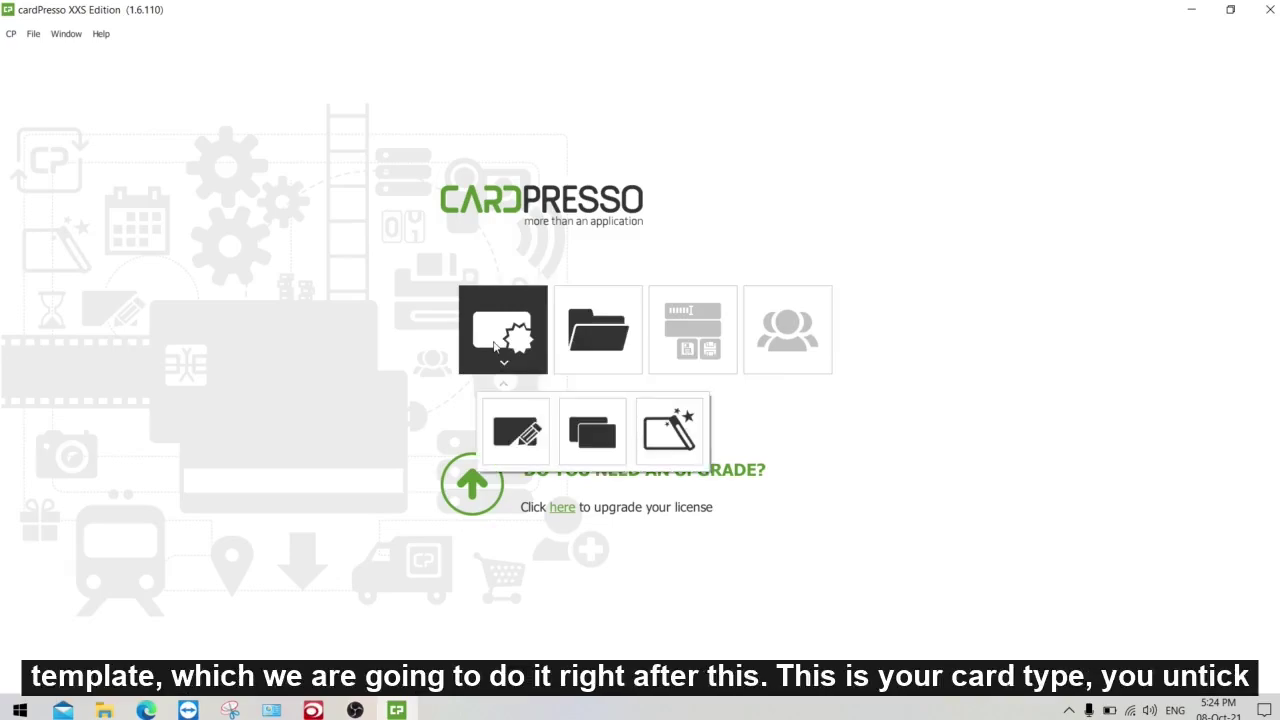
pyautogui.click(515, 428)
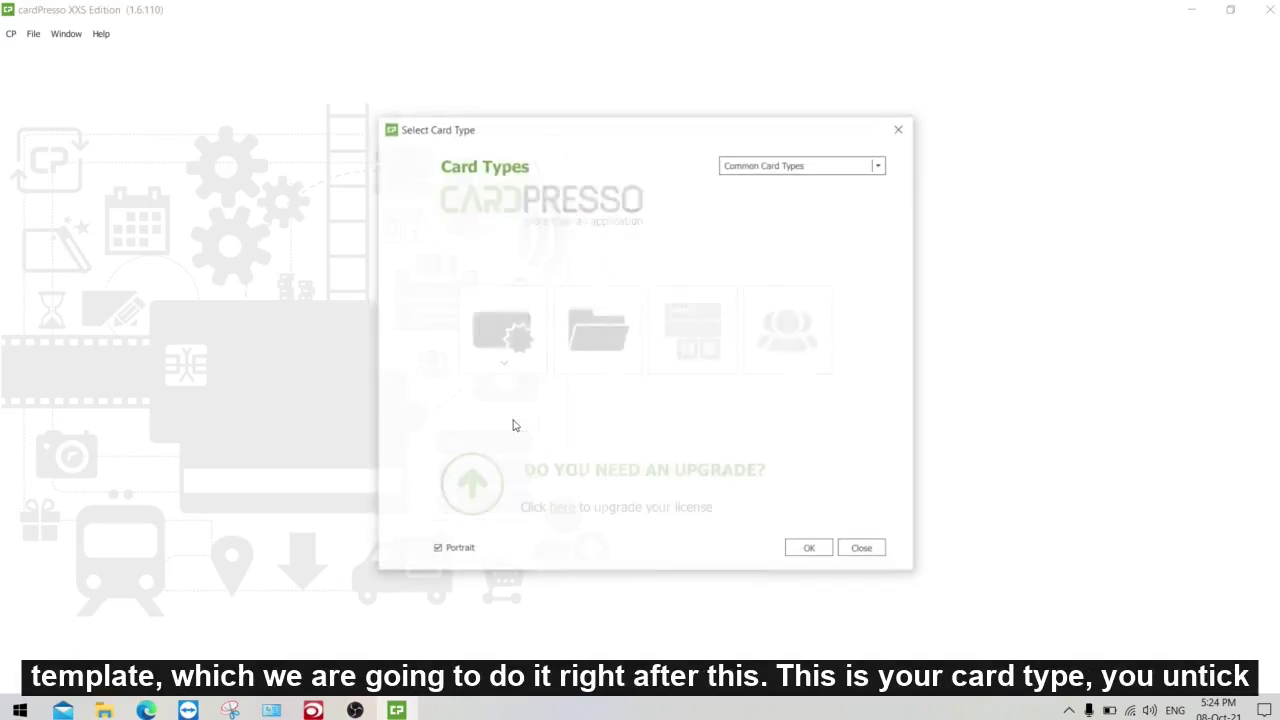
pyautogui.click(436, 550)
pyautogui.click(436, 550)
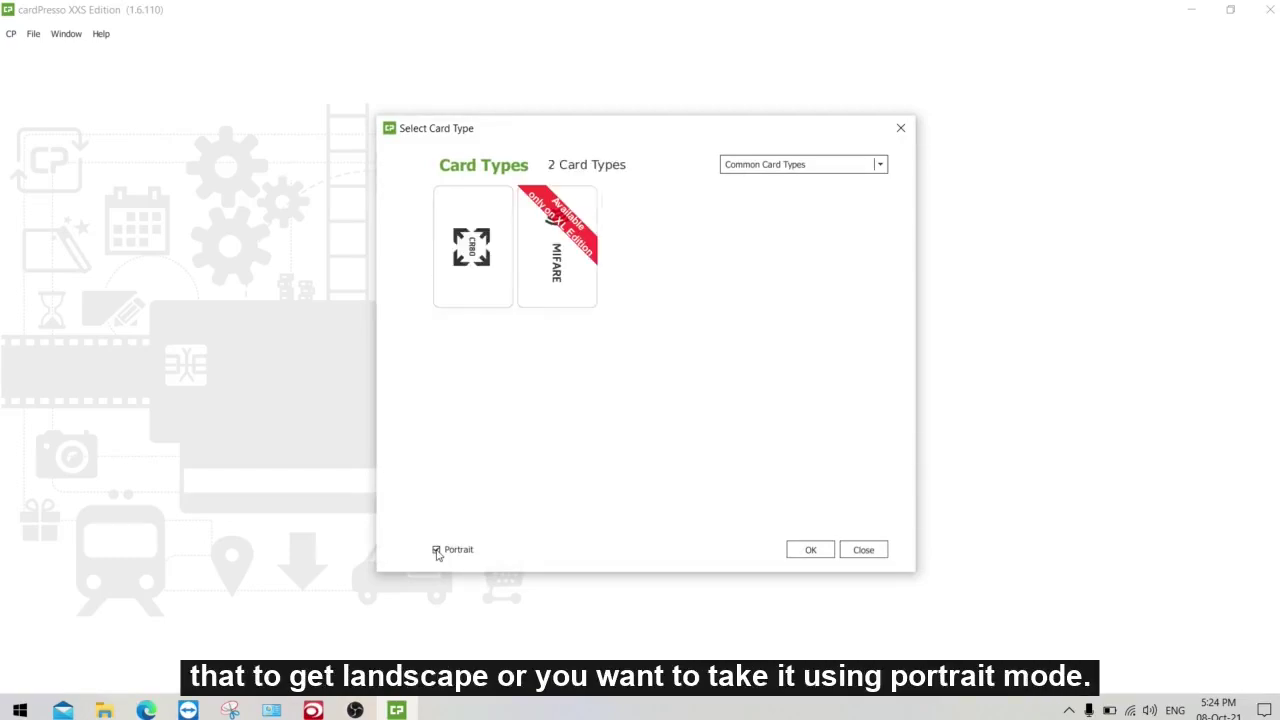
pyautogui.click(507, 260)
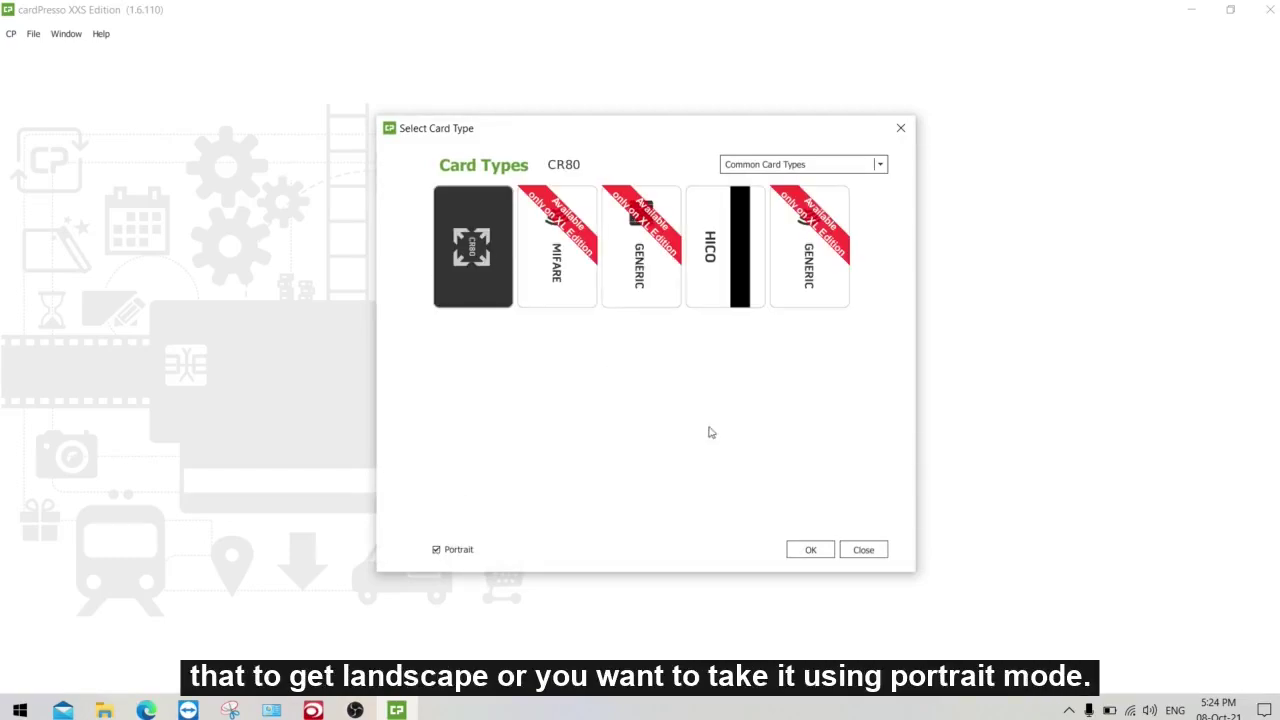
pyautogui.click(811, 551)
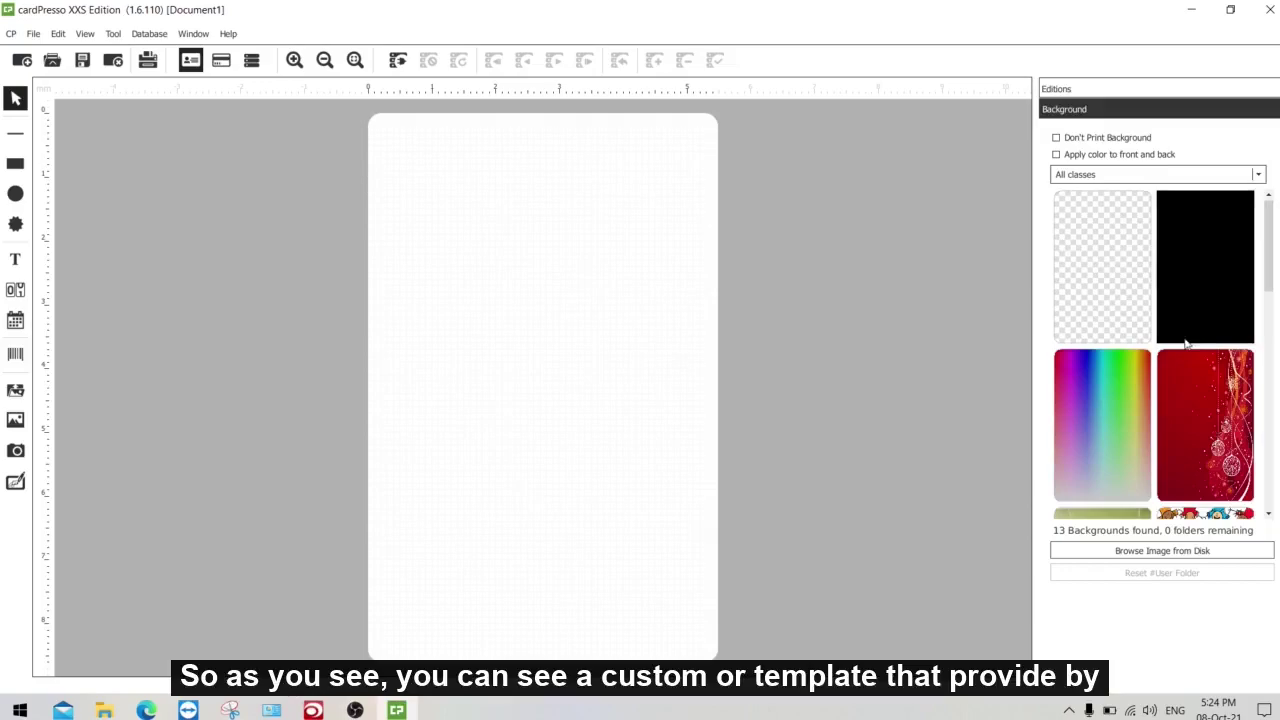
# Step: Preview gallery backgrounds: red ornament, classroom photo and kids border
pyautogui.scroll(-2, 1268, 260)
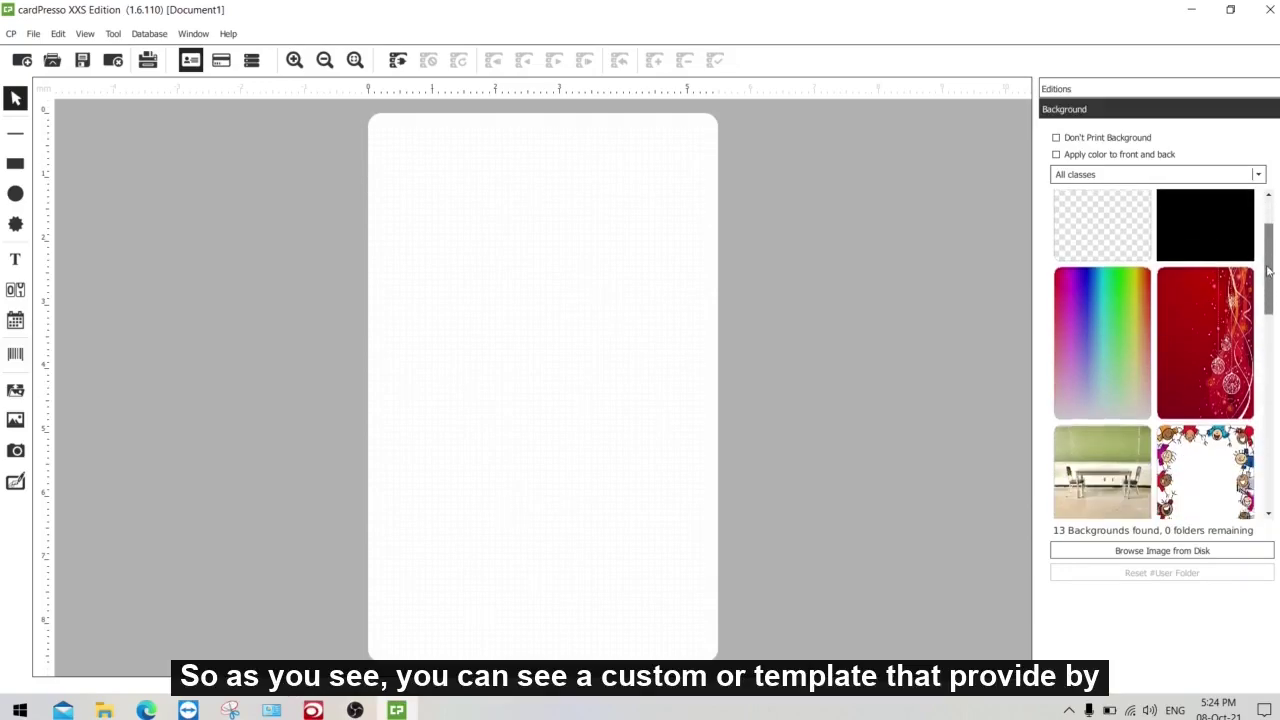
pyautogui.click(1219, 300)
pyautogui.click(1135, 443)
pyautogui.click(1214, 455)
pyautogui.scroll(-1, 1230, 350)
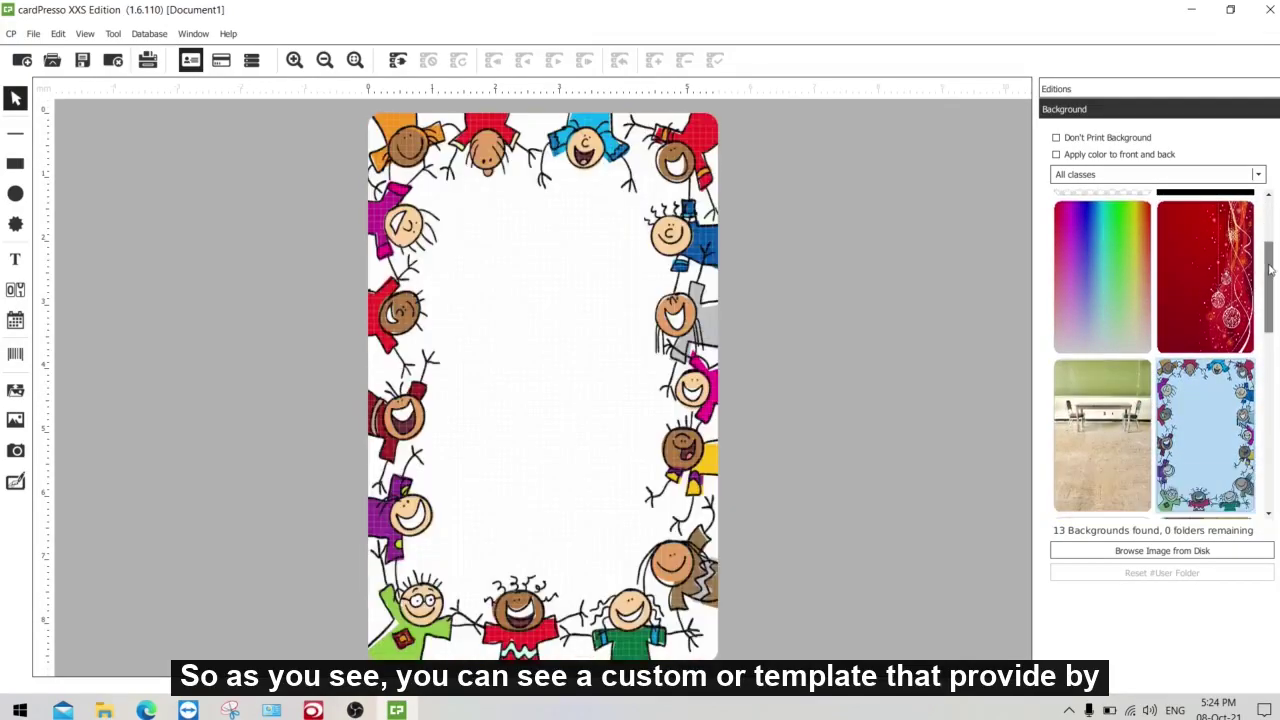
pyautogui.moveTo(1270, 272); pyautogui.dragTo(1272, 450)
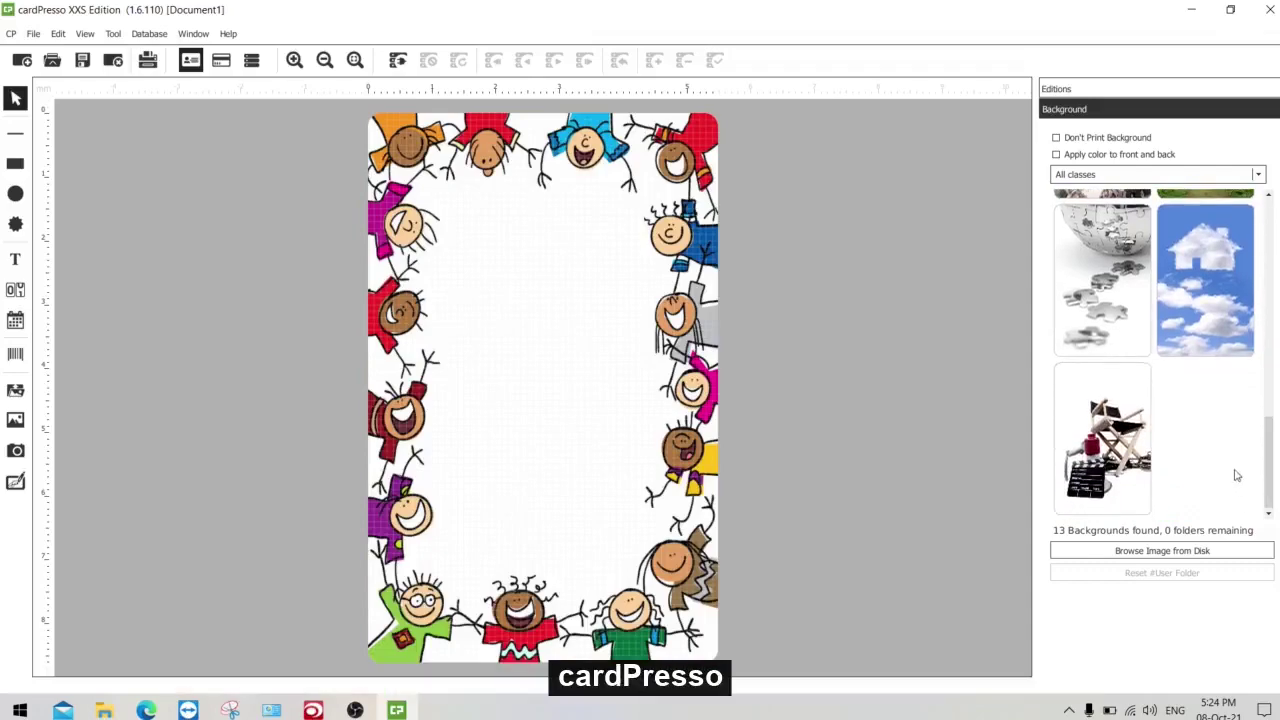
# Step: Load PENANG ADVENTIST 1 from C:\A-Work\Customer\adventis hospital as the card background
pyautogui.click(1176, 552)
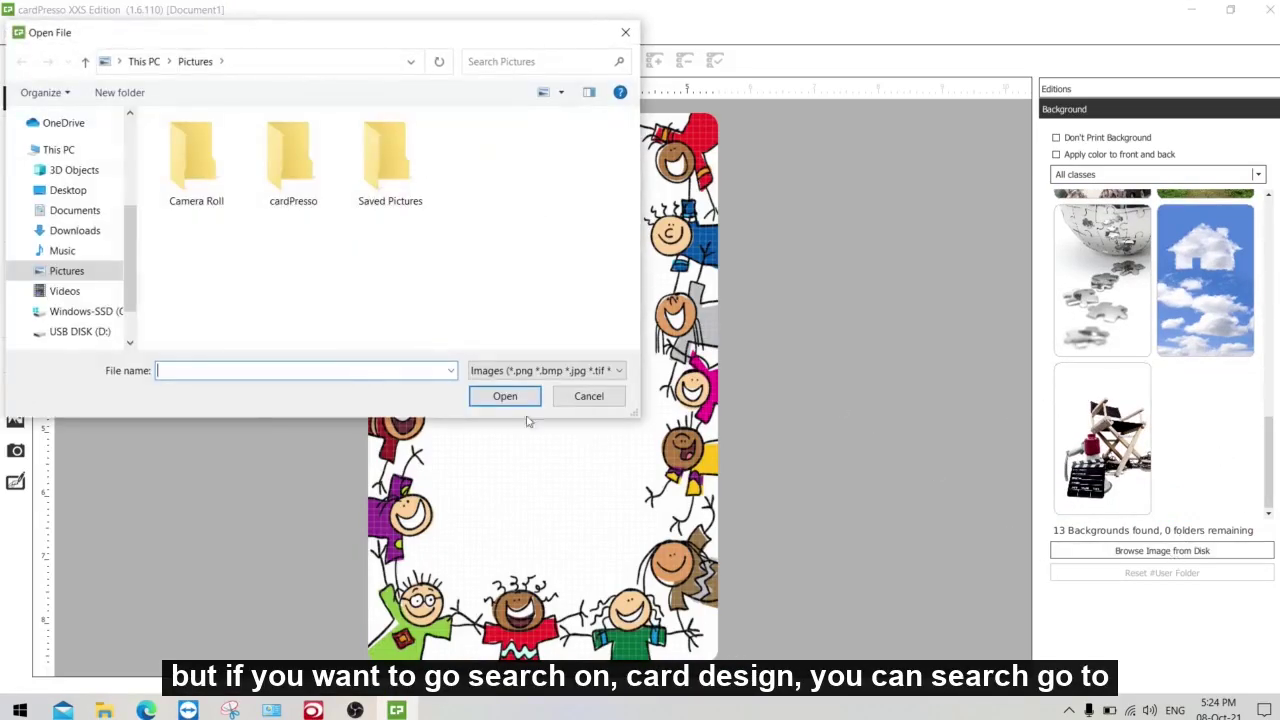
pyautogui.click(58, 149)
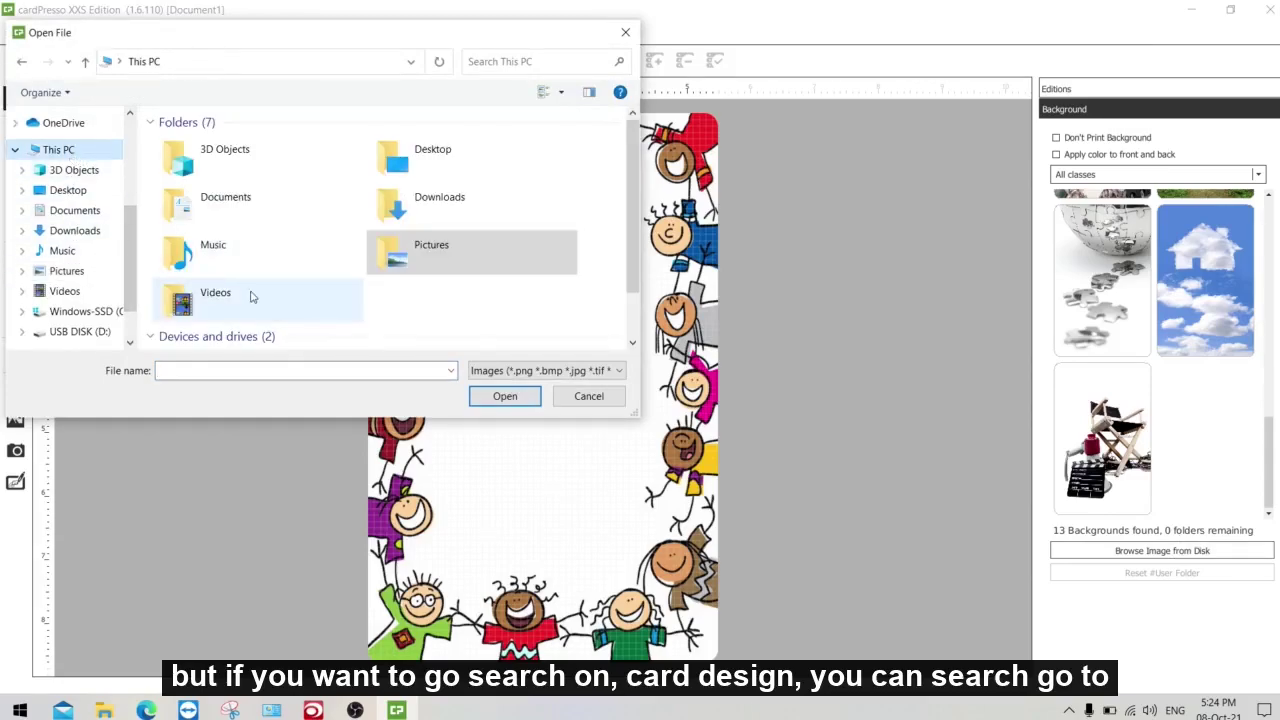
pyautogui.scroll(-2, 254, 323)
pyautogui.doubleClick(254, 323)
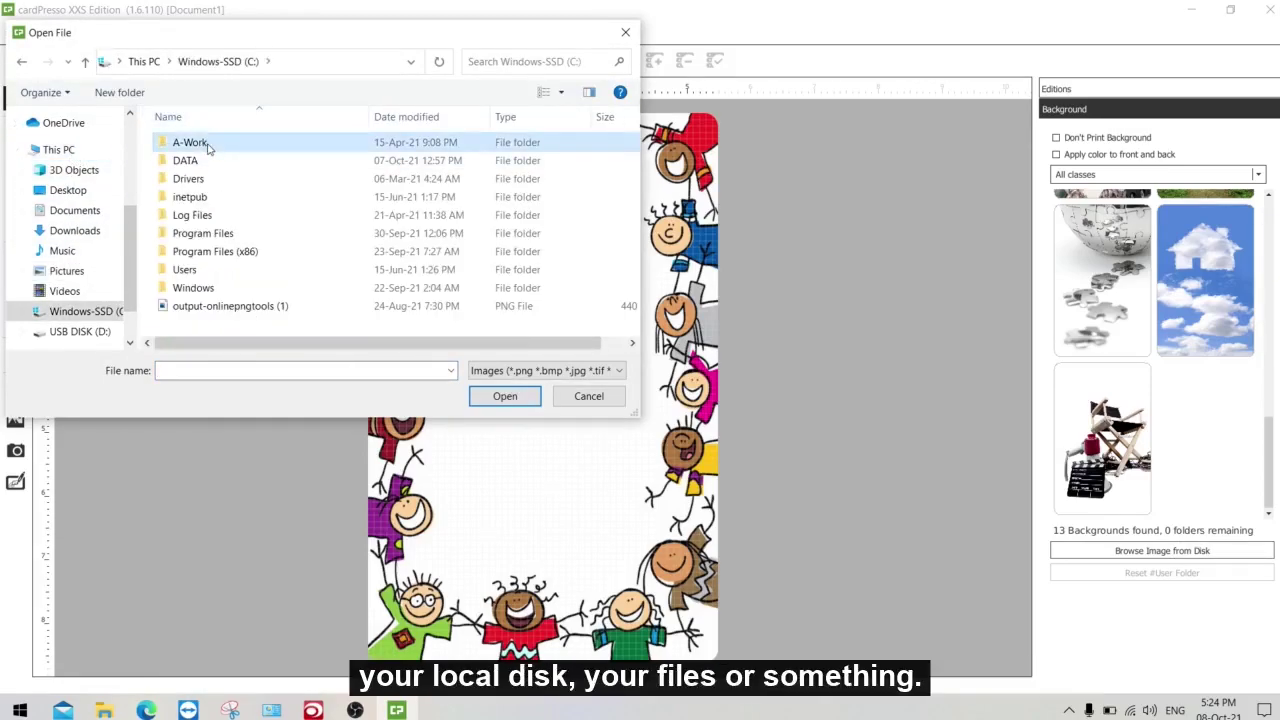
pyautogui.doubleClick(190, 140)
pyautogui.doubleClick(229, 214)
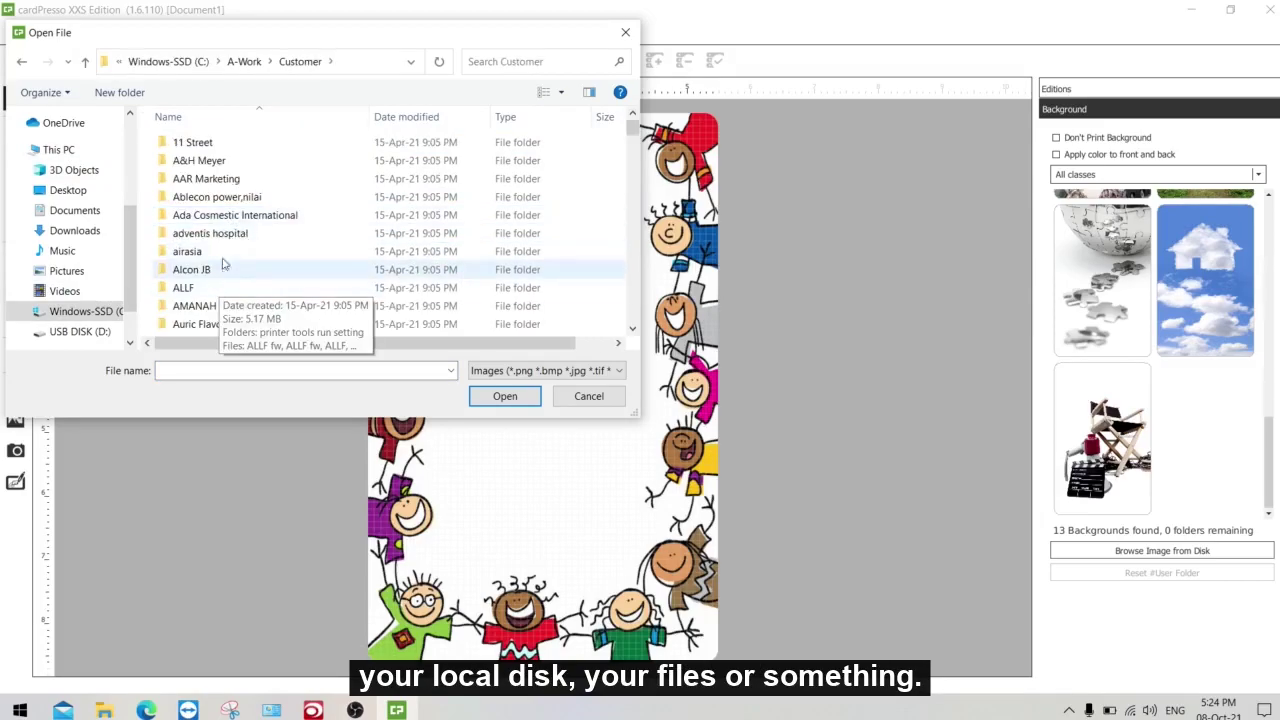
pyautogui.click(229, 233)
pyautogui.doubleClick(229, 233)
pyautogui.click(316, 279)
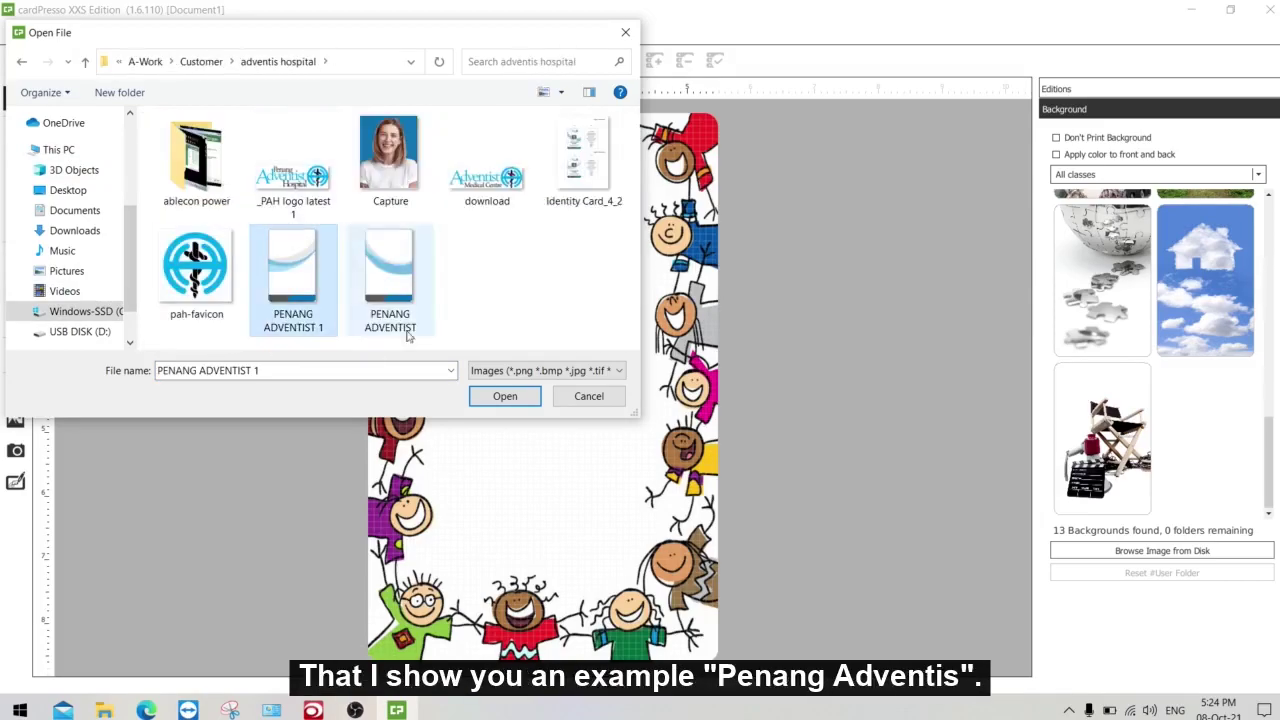
pyautogui.click(502, 398)
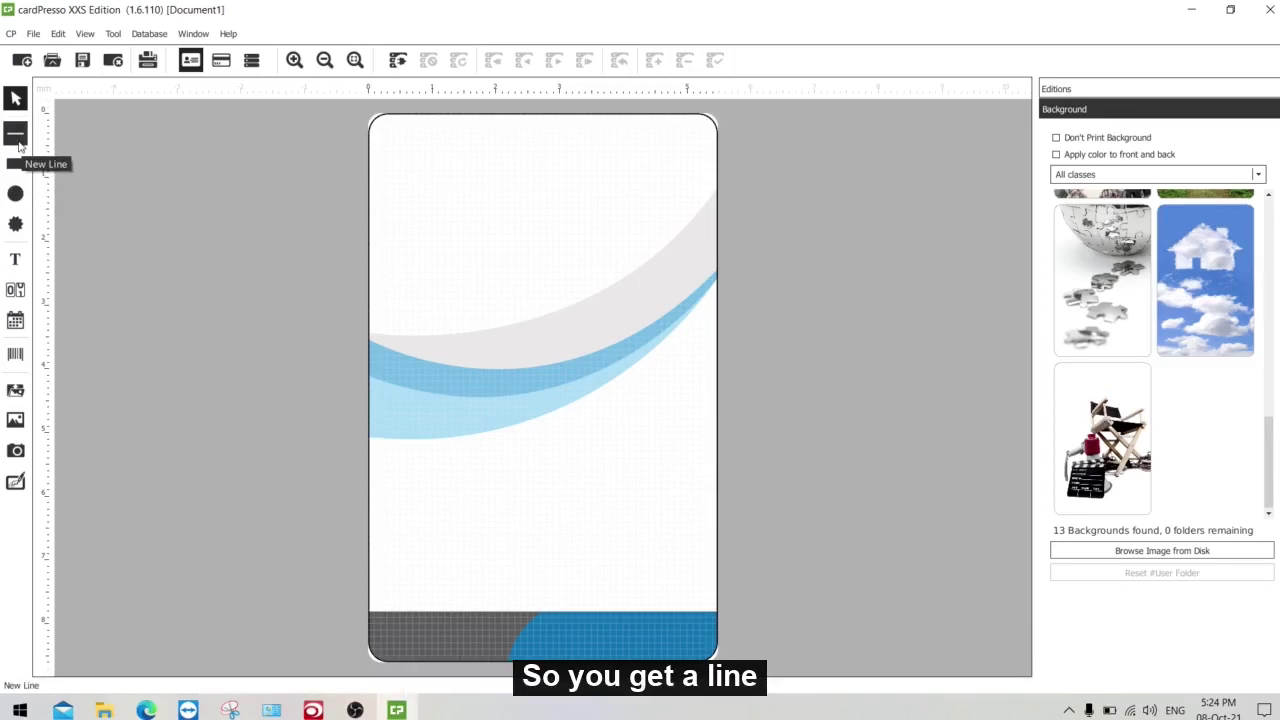
# Step: Draw a horizontal line near the card's top, coloured grey from the artwork
pyautogui.click(16, 137)
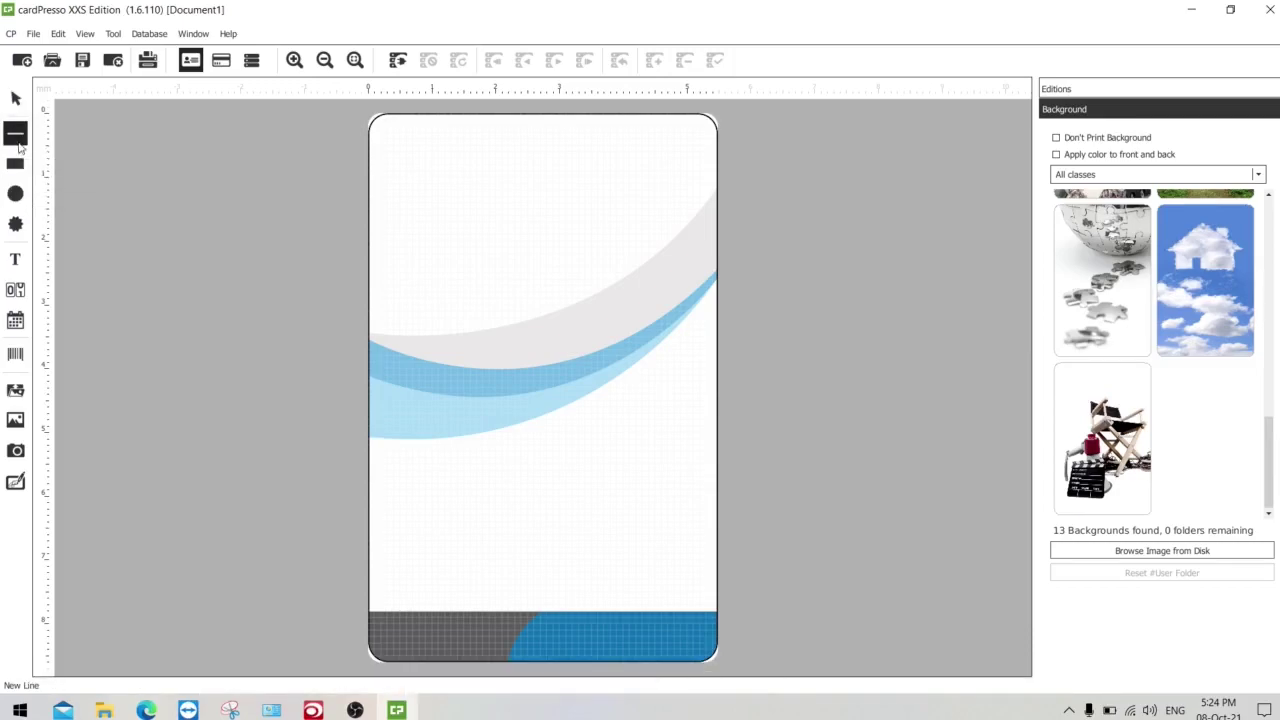
pyautogui.moveTo(387, 189); pyautogui.dragTo(693, 189)
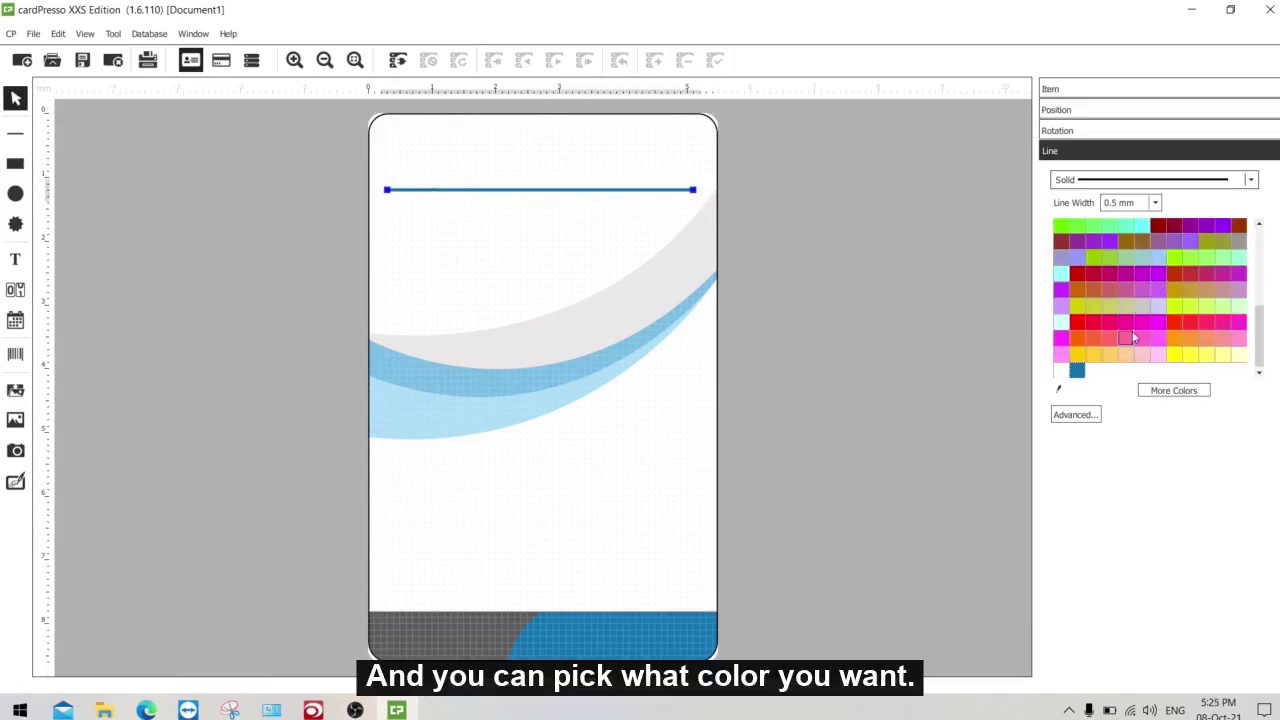
pyautogui.click(1059, 390)
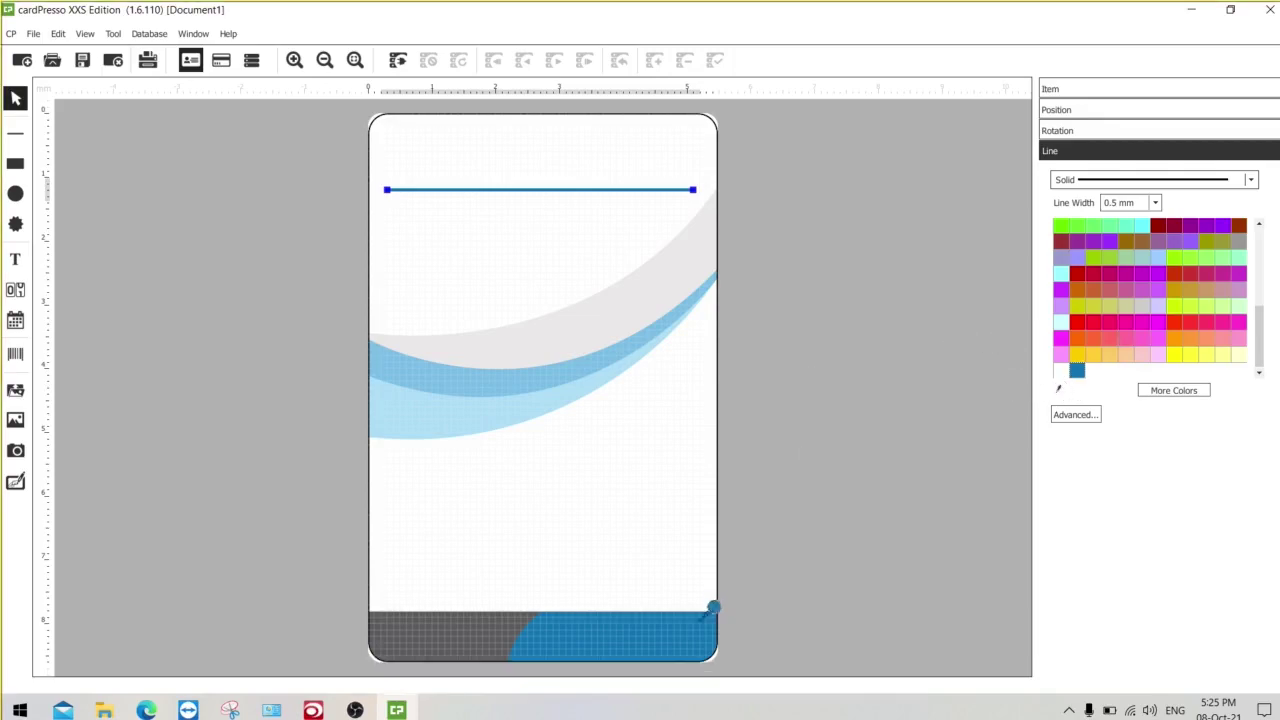
pyautogui.click(508, 621)
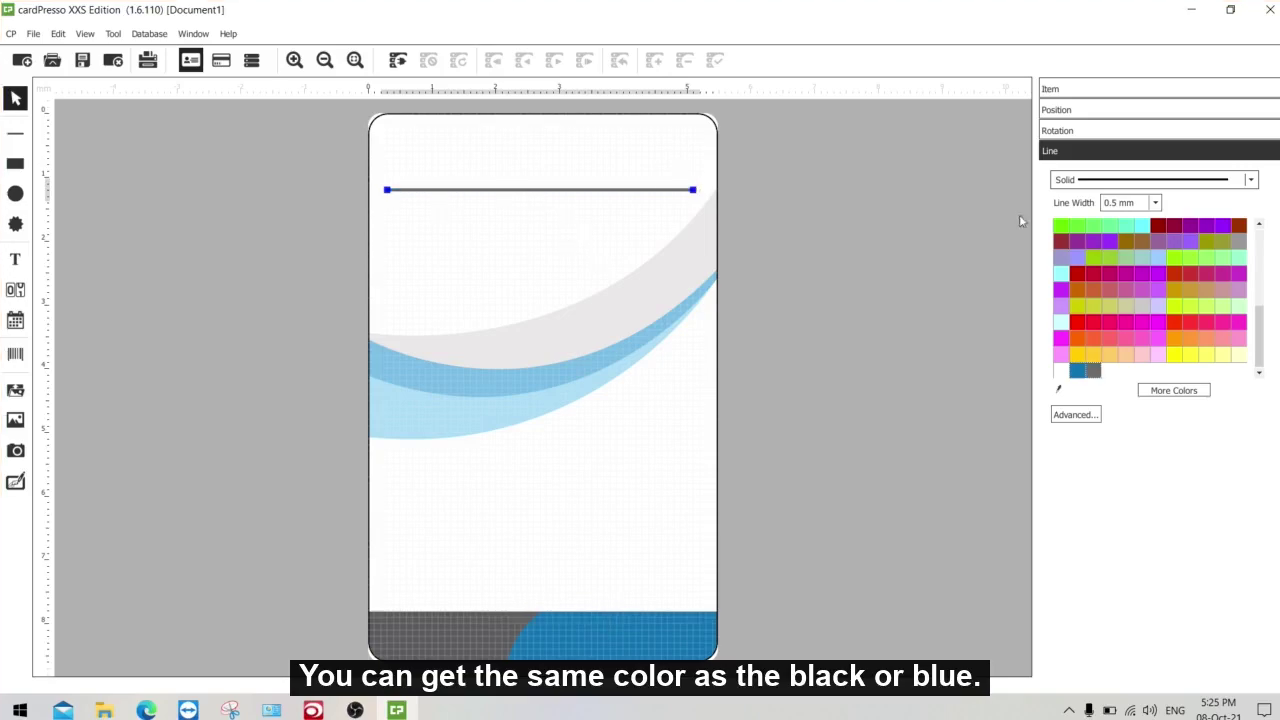
# Step: Set the line width to 1 mm
pyautogui.click(1157, 204)
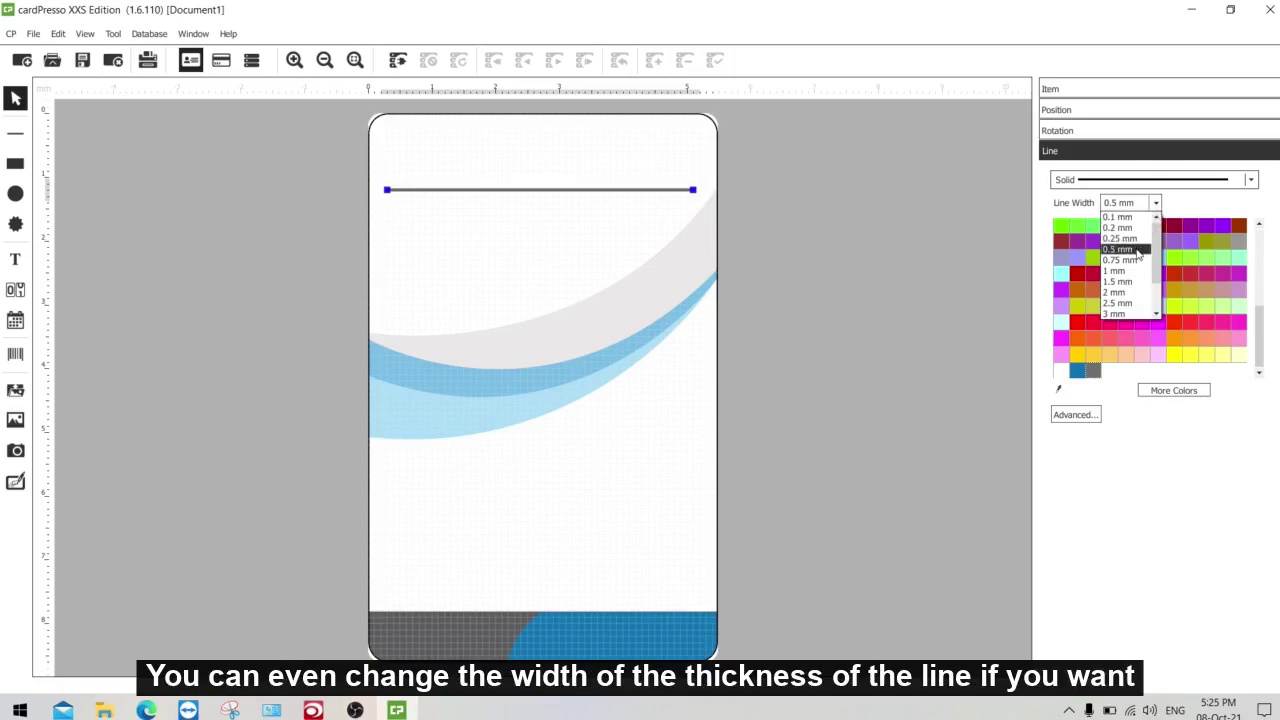
pyautogui.click(1137, 255)
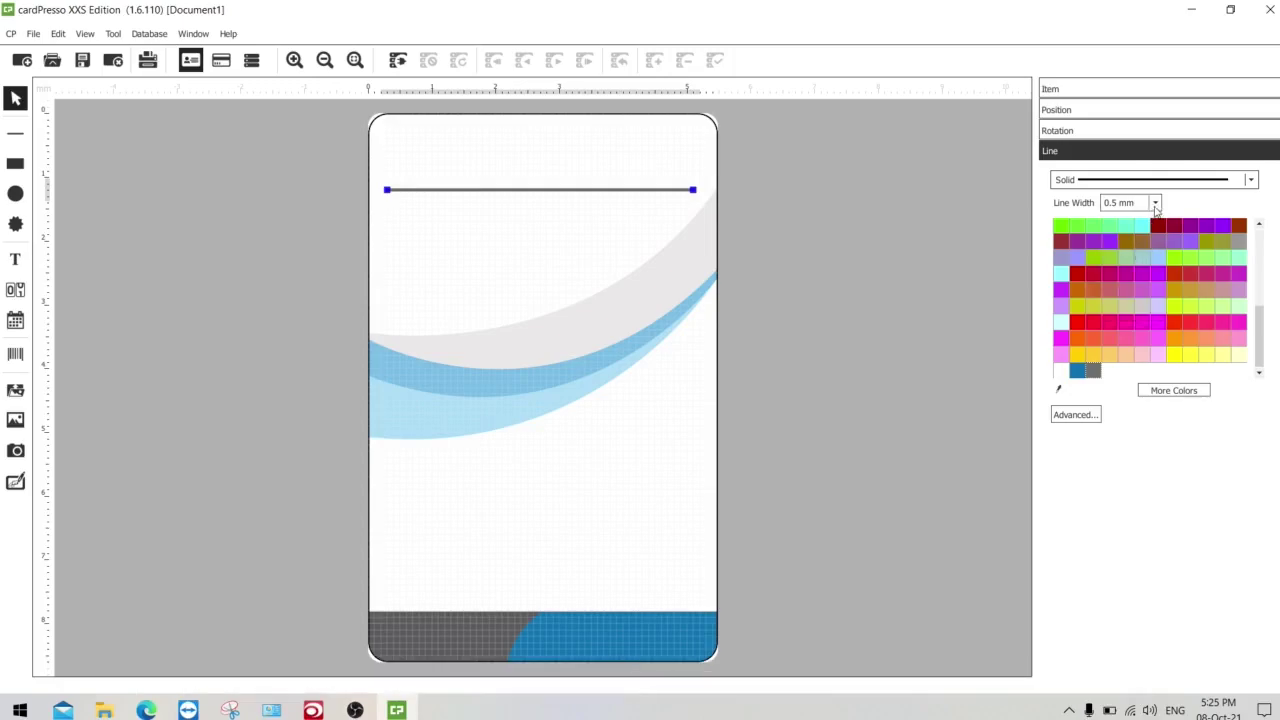
pyautogui.click(1155, 204)
pyautogui.click(1120, 271)
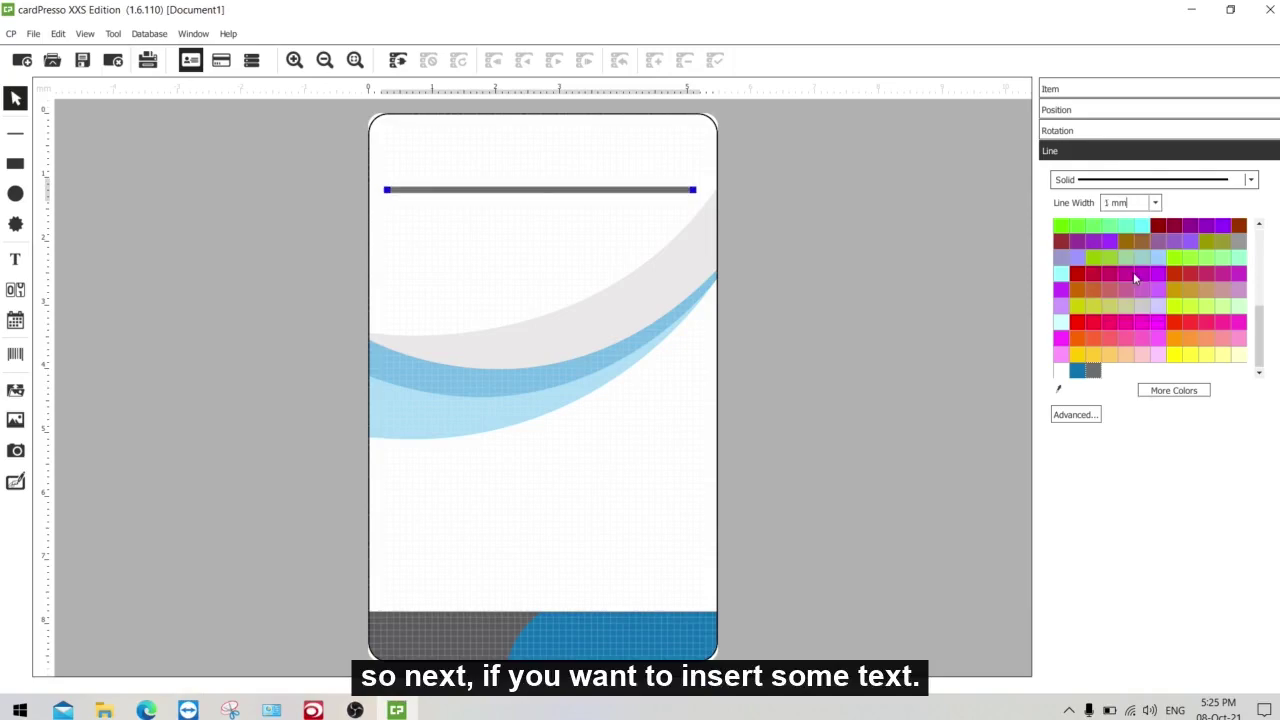
pyautogui.click(565, 272)
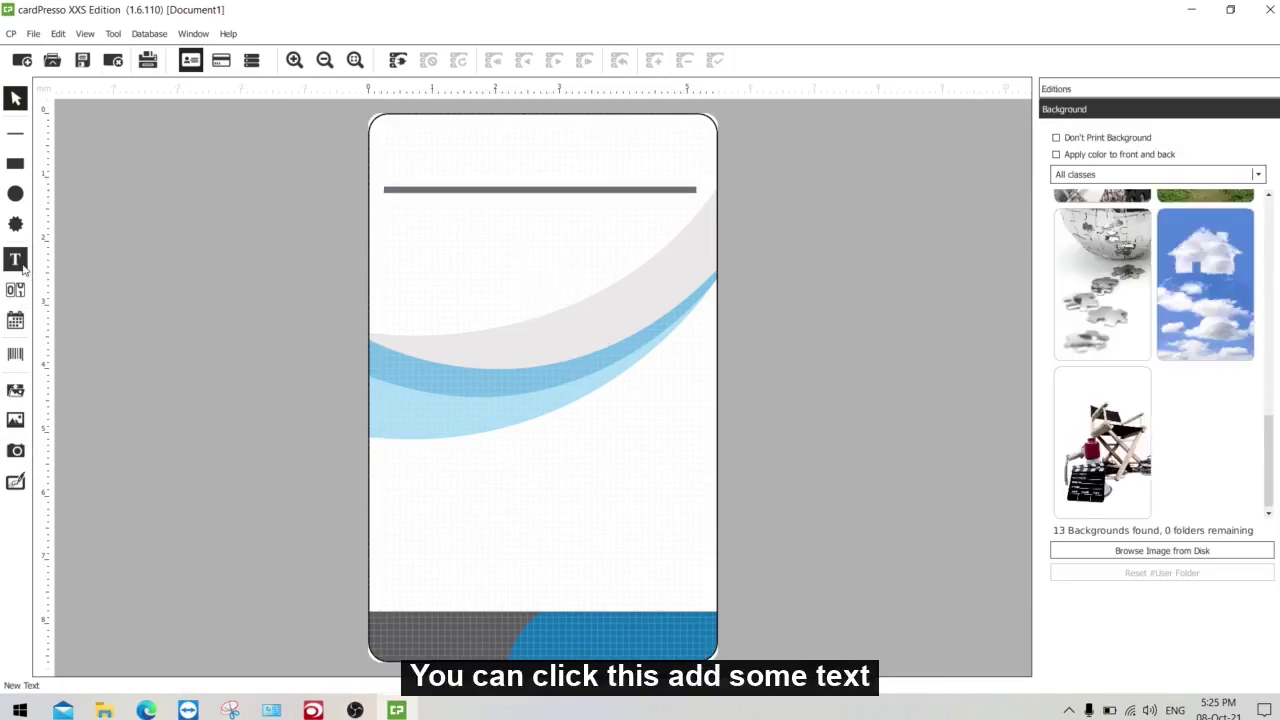
# Step: Add a widened text box reading 'Welcome' above the grey line
pyautogui.click(17, 262)
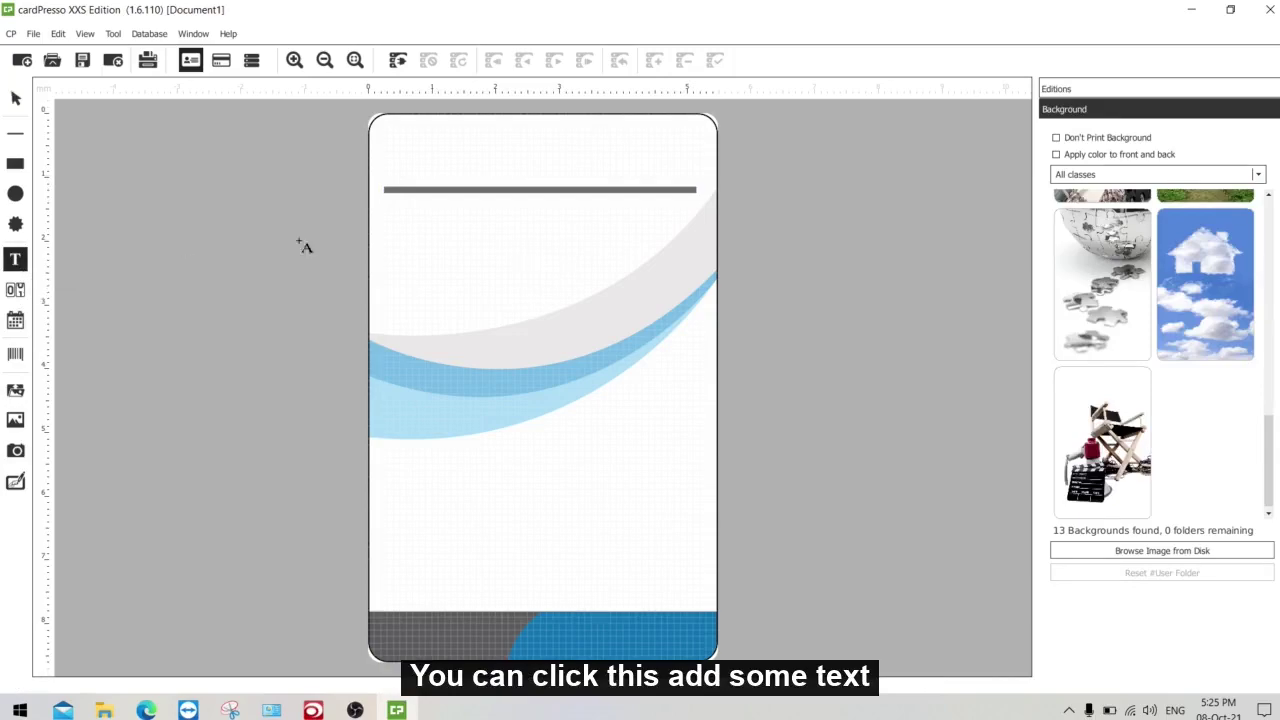
pyautogui.click(402, 143)
pyautogui.moveTo(551, 158); pyautogui.dragTo(686, 158)
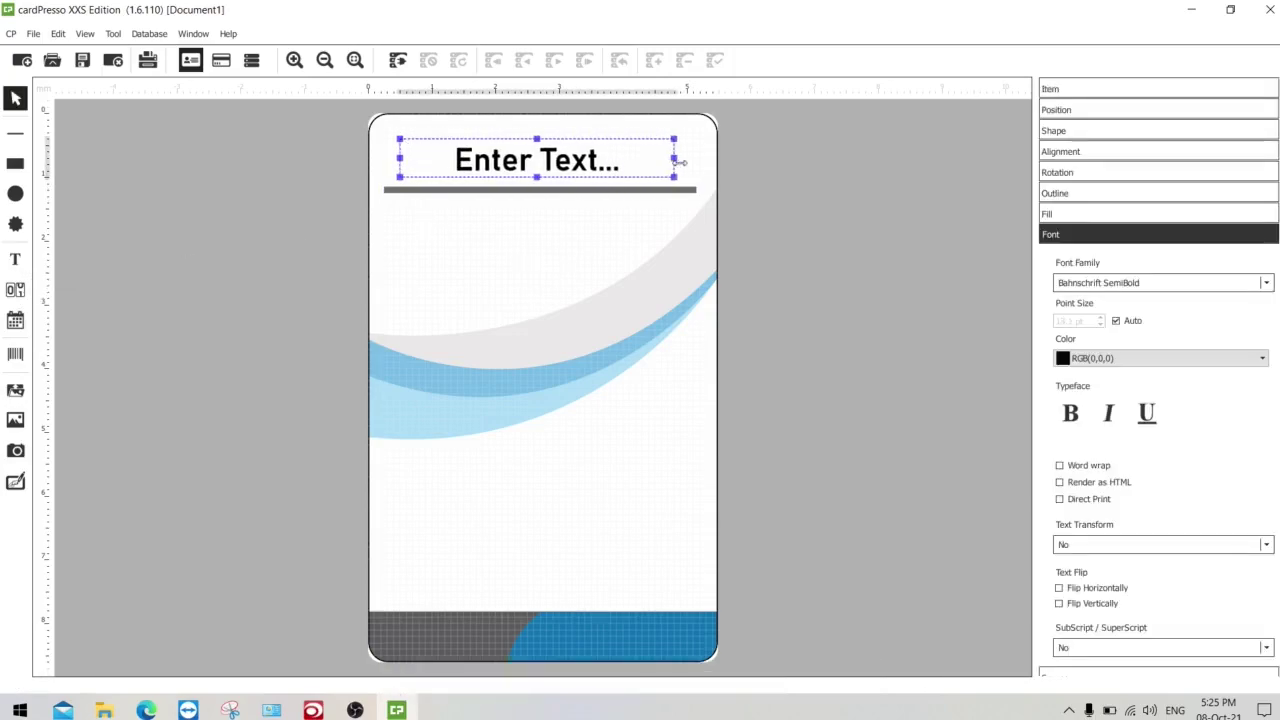
pyautogui.doubleClick(588, 166)
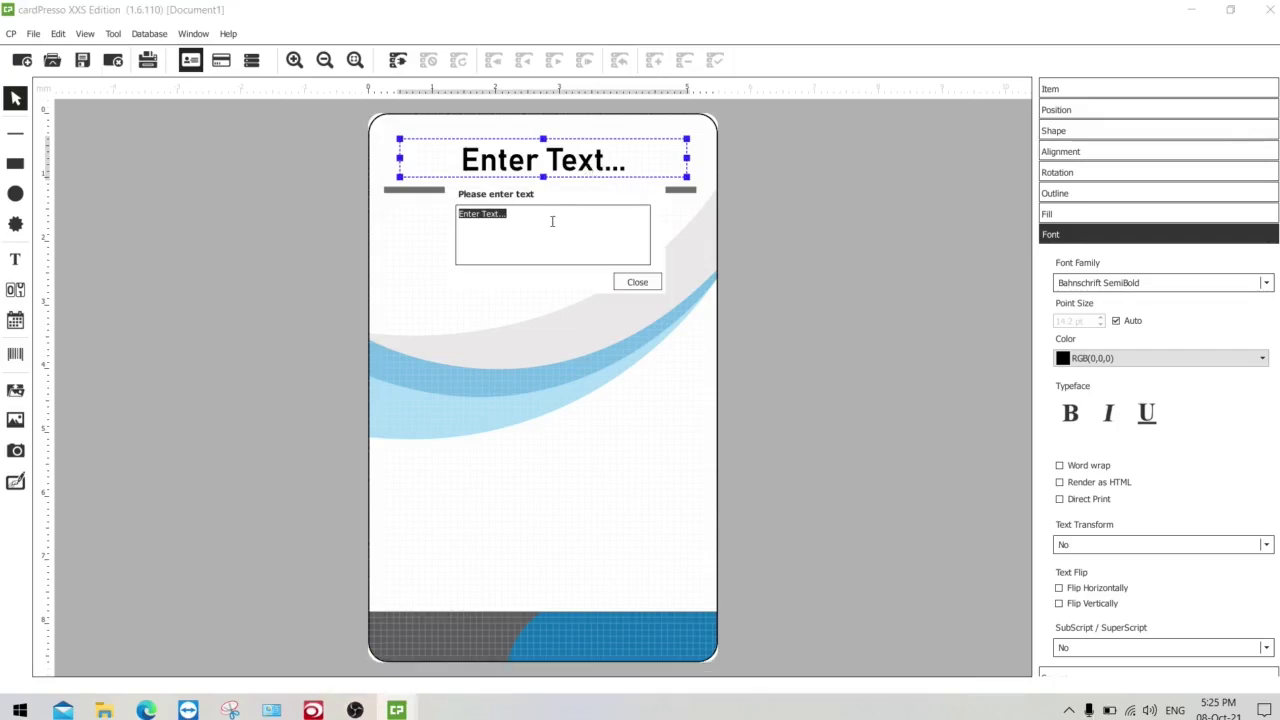
pyautogui.write('Welcom')
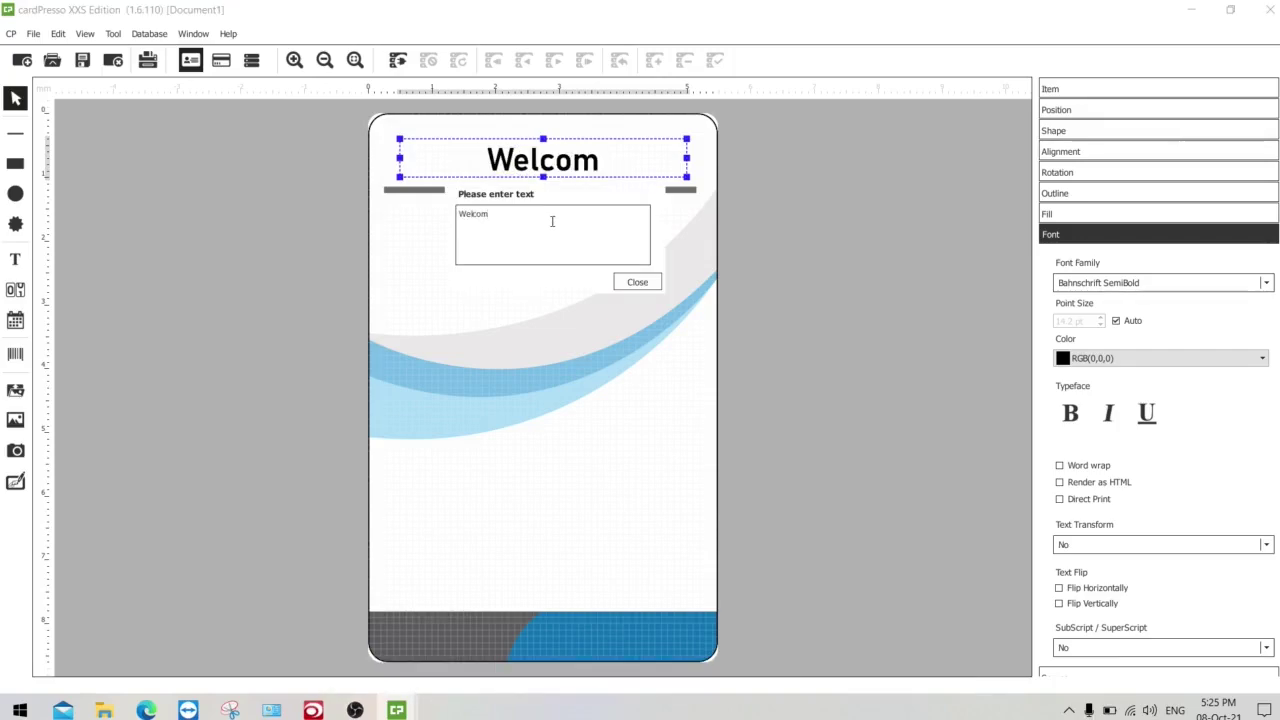
pyautogui.write('e')
pyautogui.click(632, 283)
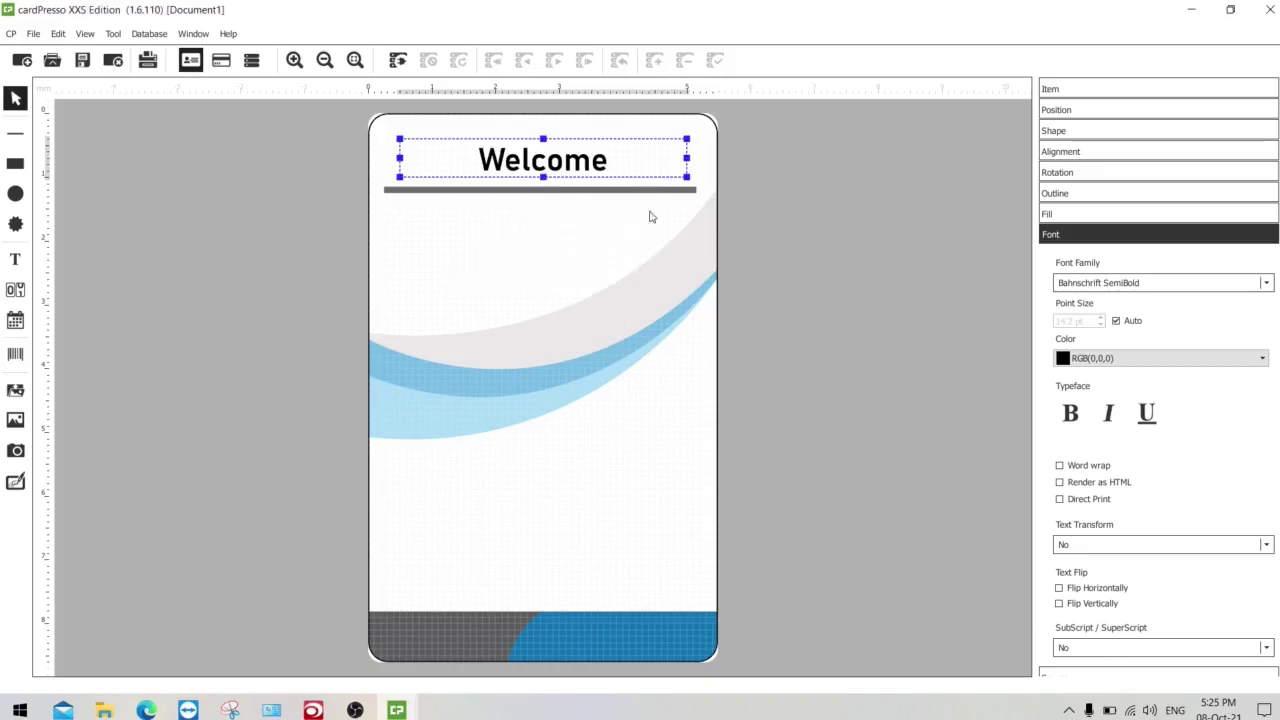
pyautogui.click(640, 186)
pyautogui.click(598, 178)
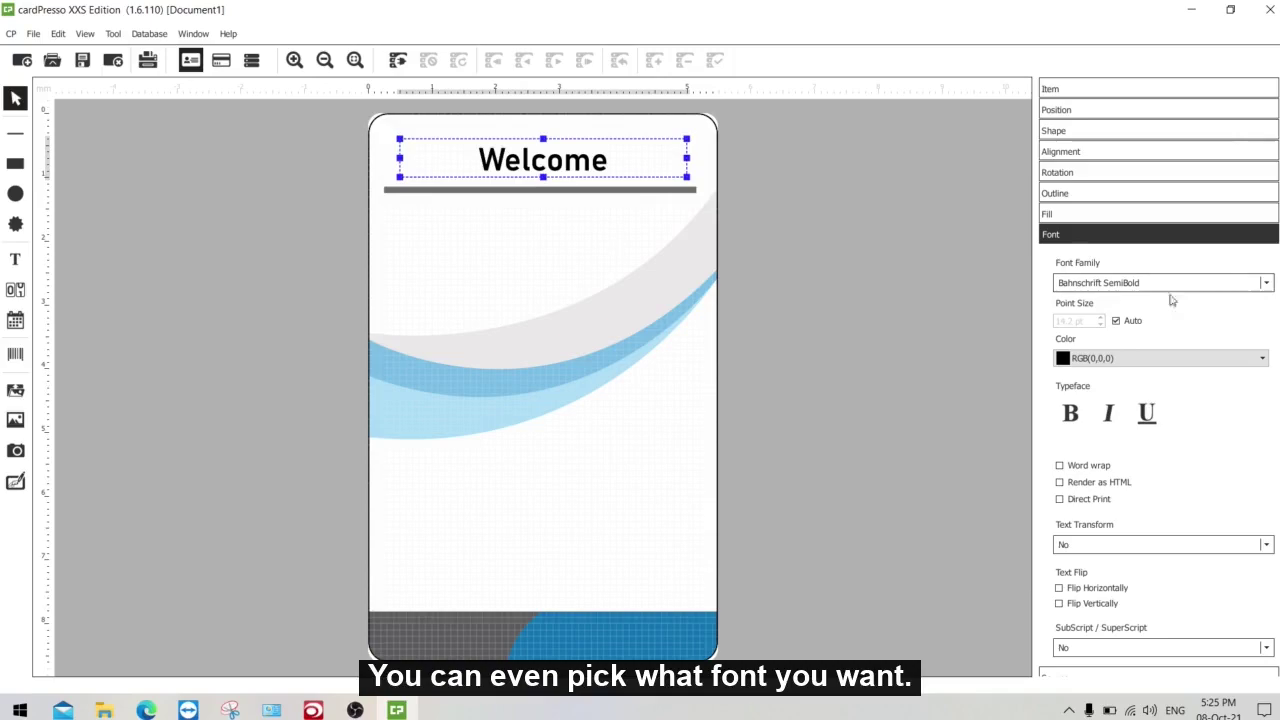
# Step: Set the Welcome font to Arial Narrow and readjust the text box size
pyautogui.click(1246, 283)
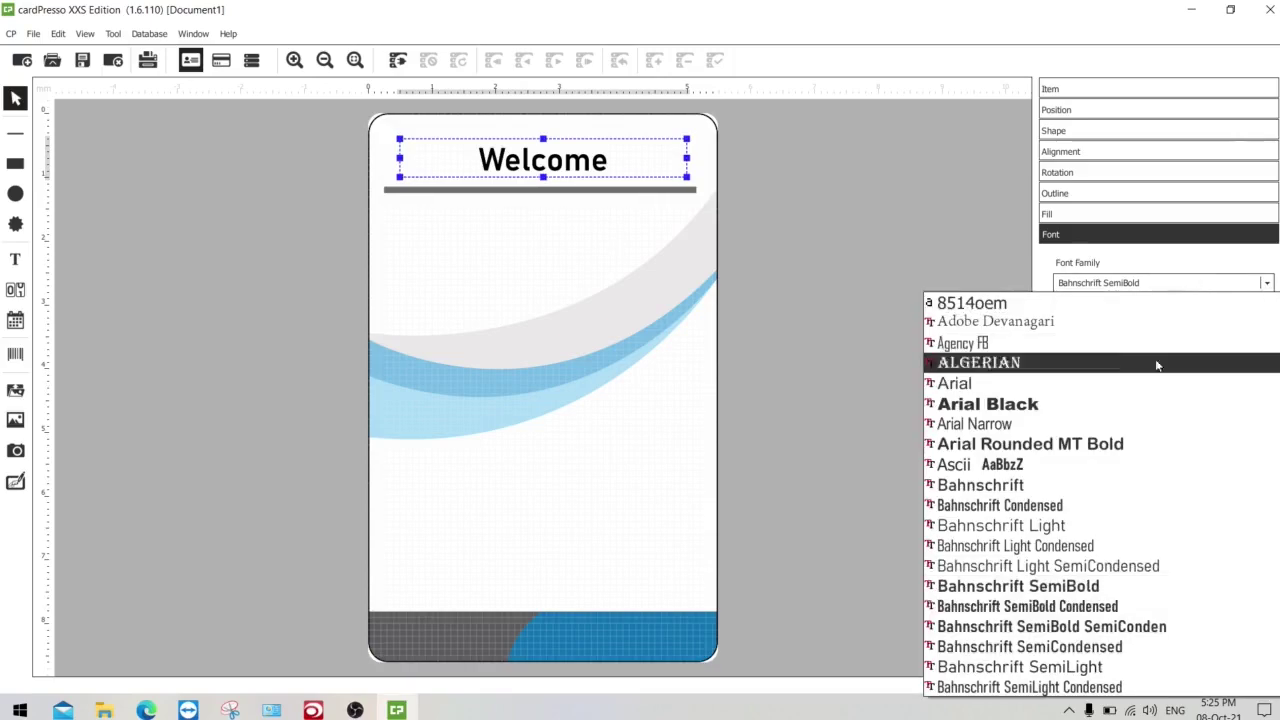
pyautogui.click(1094, 423)
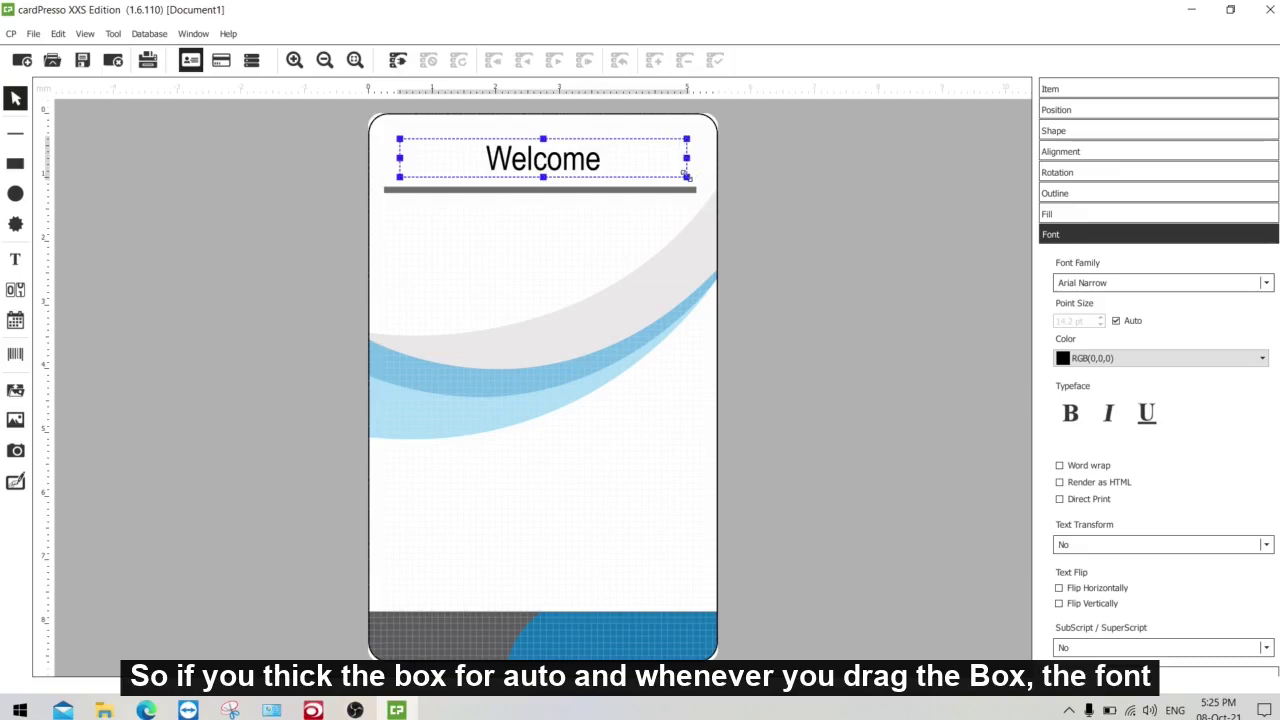
pyautogui.moveTo(686, 176); pyautogui.dragTo(693, 222)
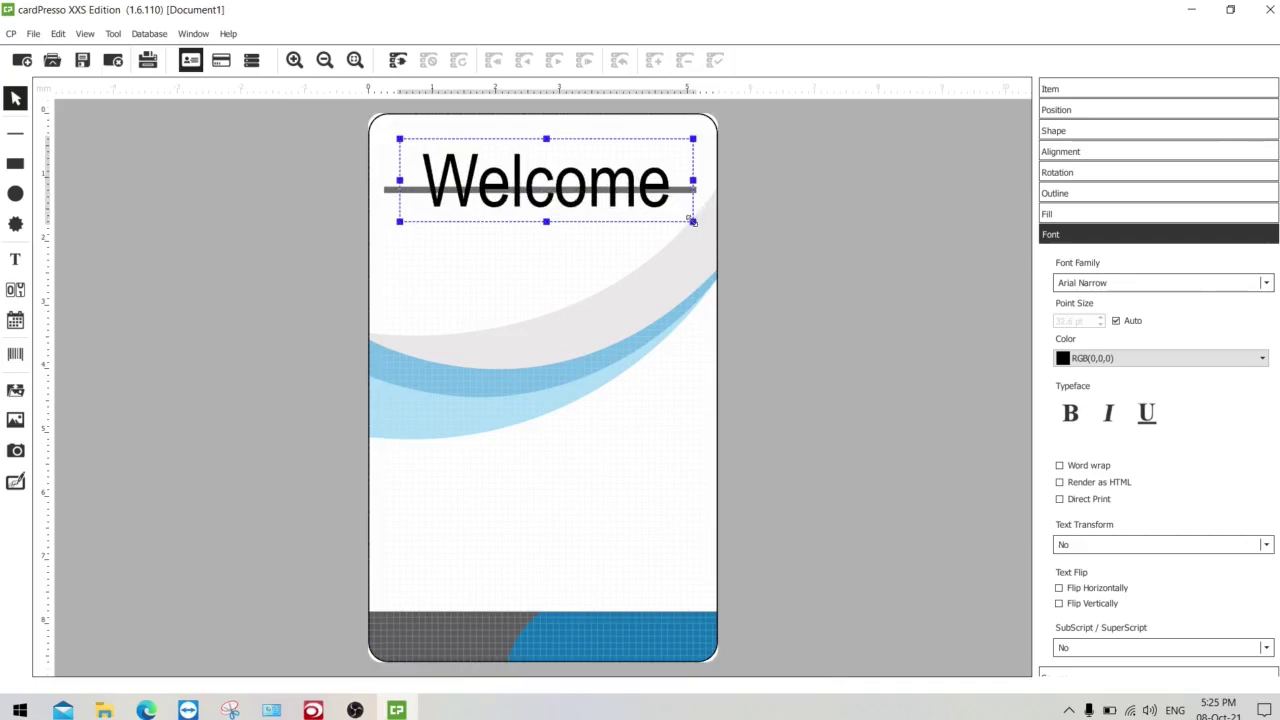
pyautogui.moveTo(692, 221); pyautogui.dragTo(667, 189)
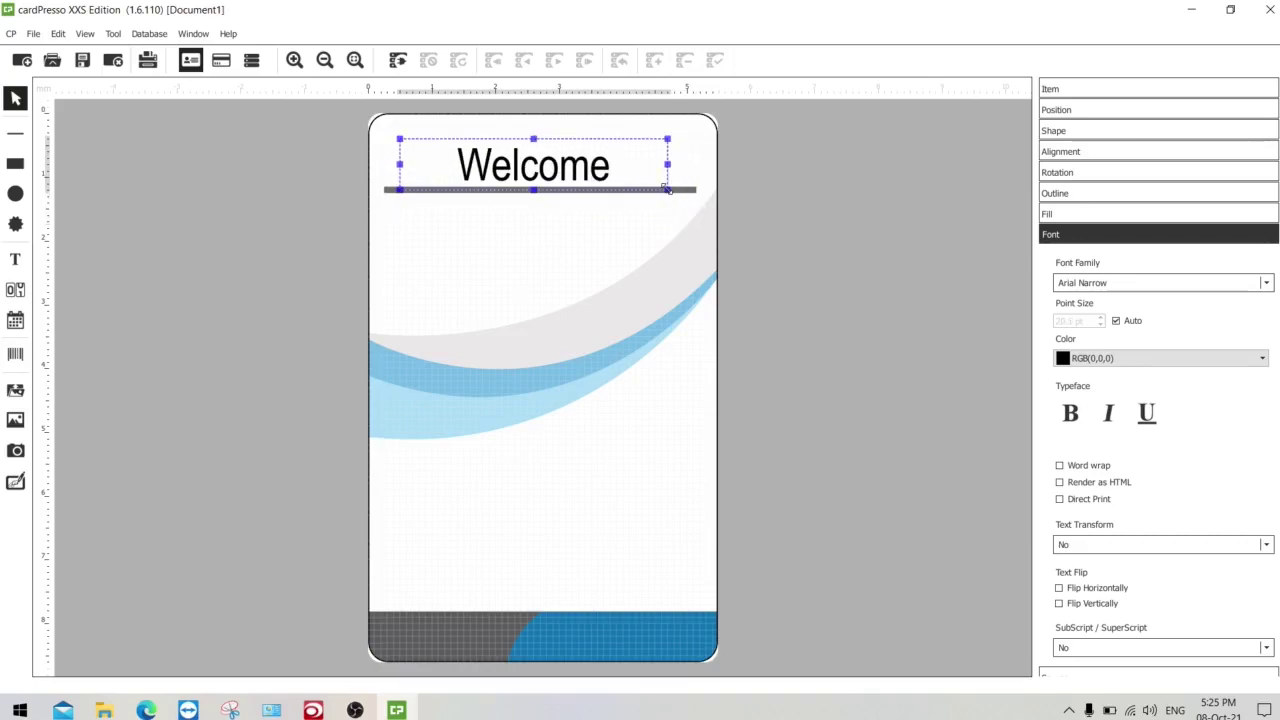
# Step: Turn off auto sizing, fix the size at 21 pt, and nudge the heading up-left
pyautogui.click(1116, 321)
pyautogui.moveTo(1076, 321); pyautogui.dragTo(1056, 321)
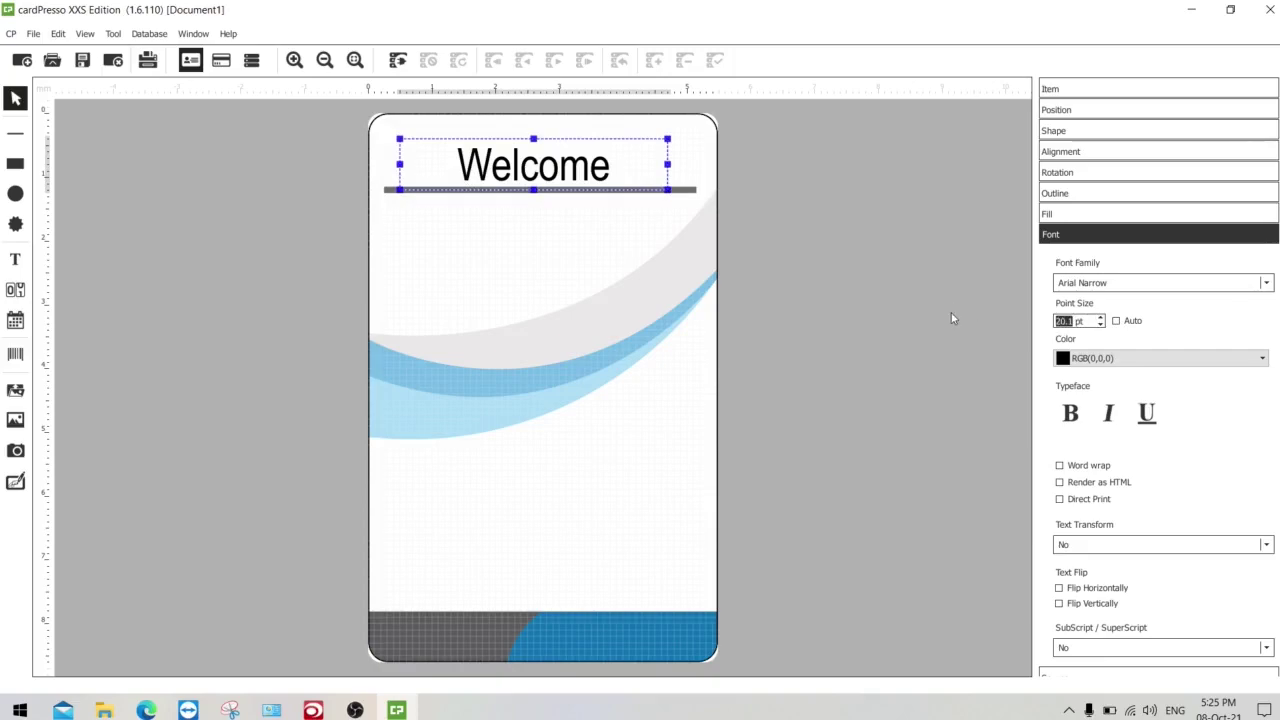
pyautogui.write('21')
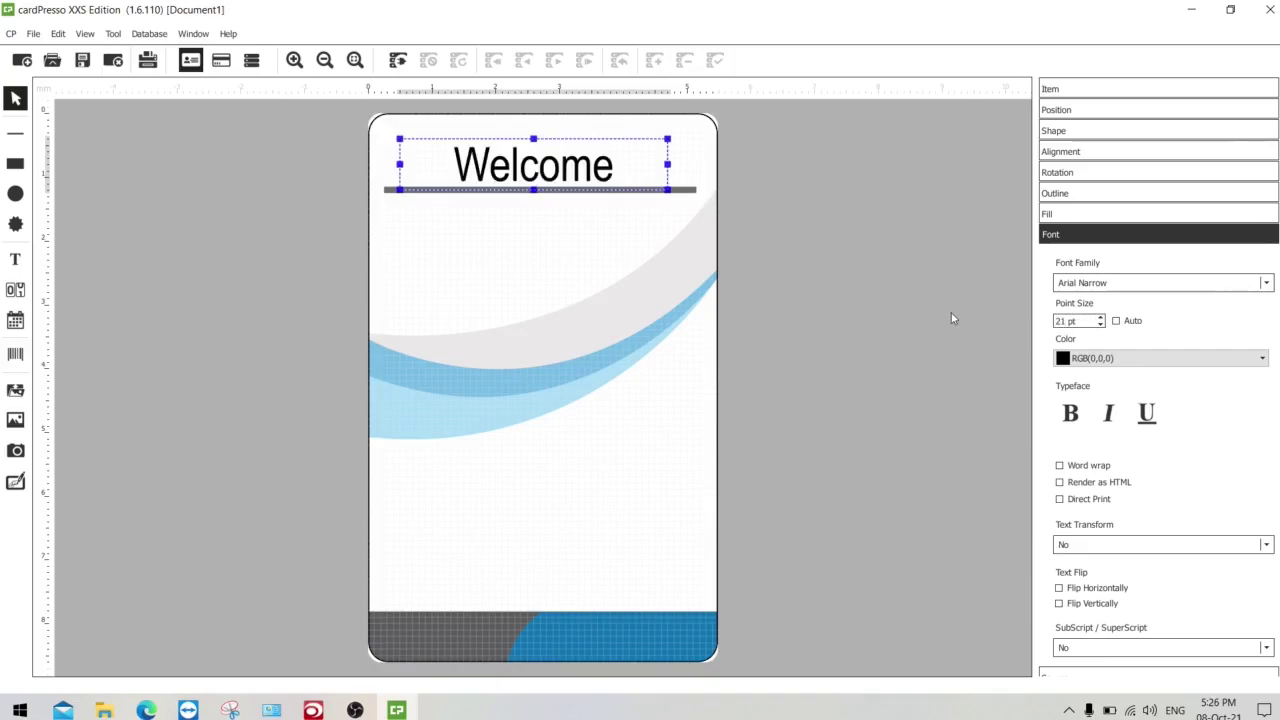
pyautogui.click(813, 350)
pyautogui.click(588, 168)
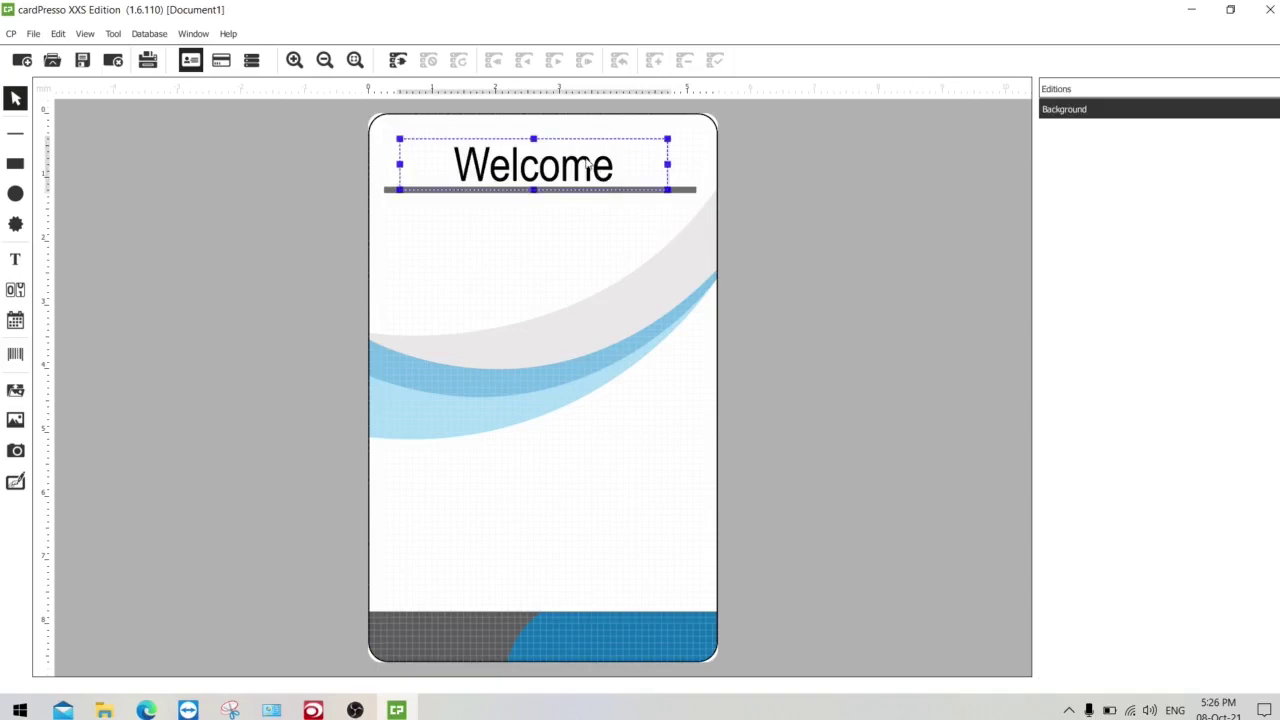
pyautogui.moveTo(588, 168); pyautogui.dragTo(575, 163)
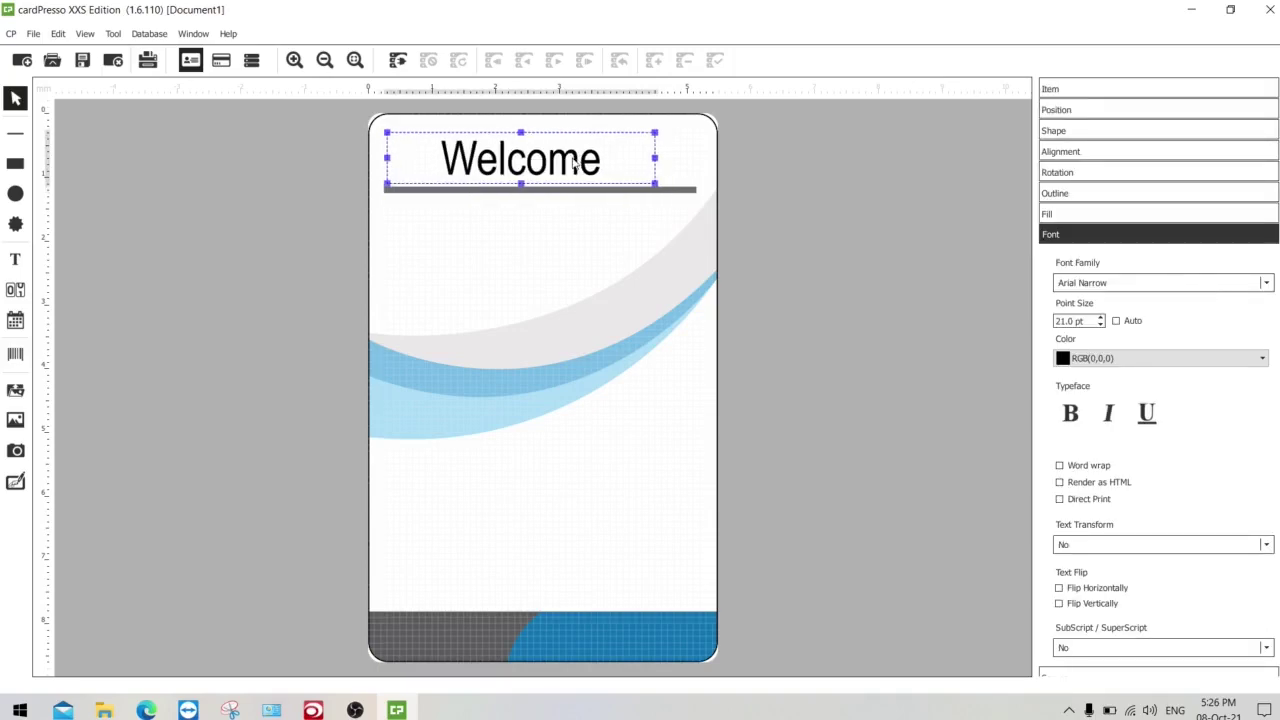
# Step: Left-align Welcome in its box after trying centred and right alignment
pyautogui.click(1092, 153)
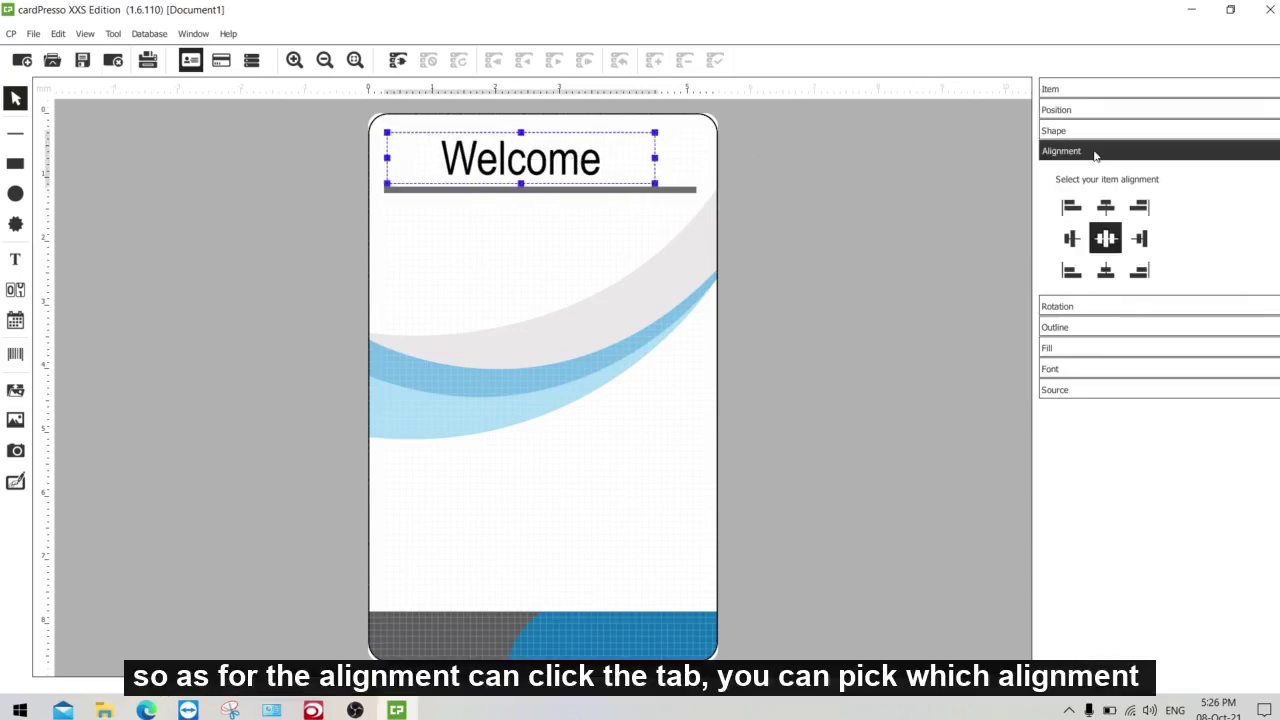
pyautogui.click(1076, 240)
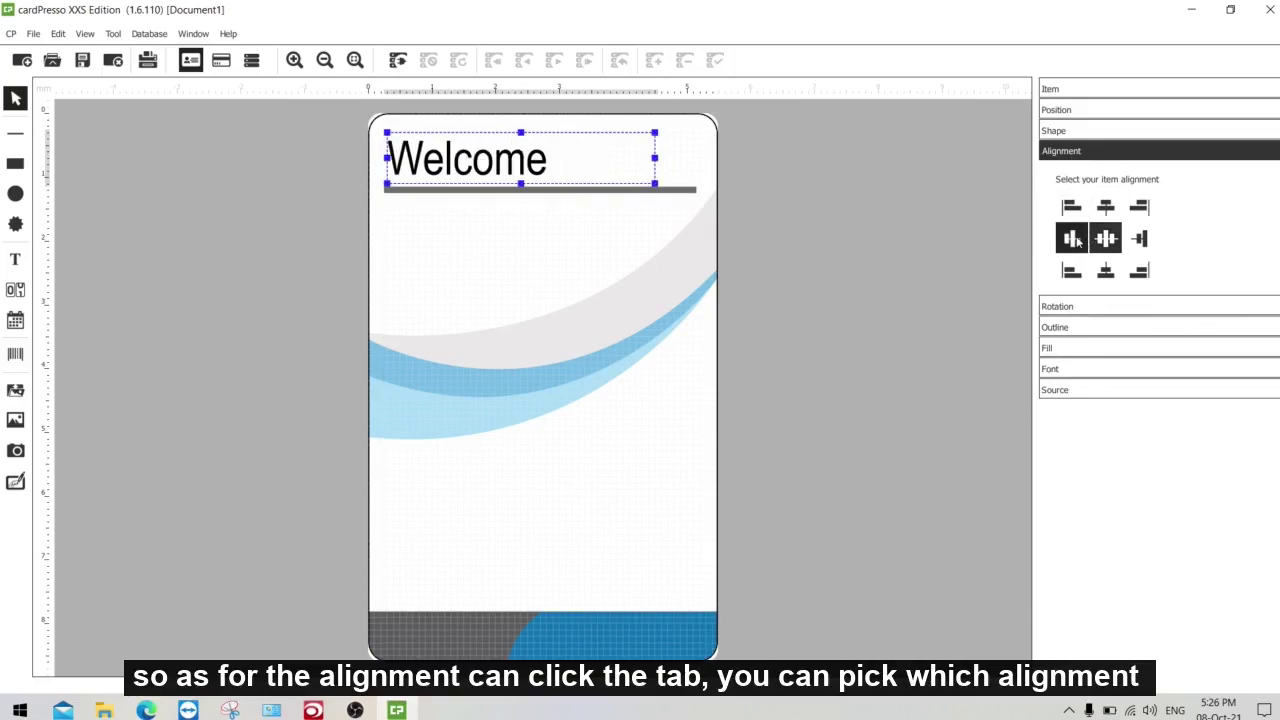
pyautogui.click(1106, 240)
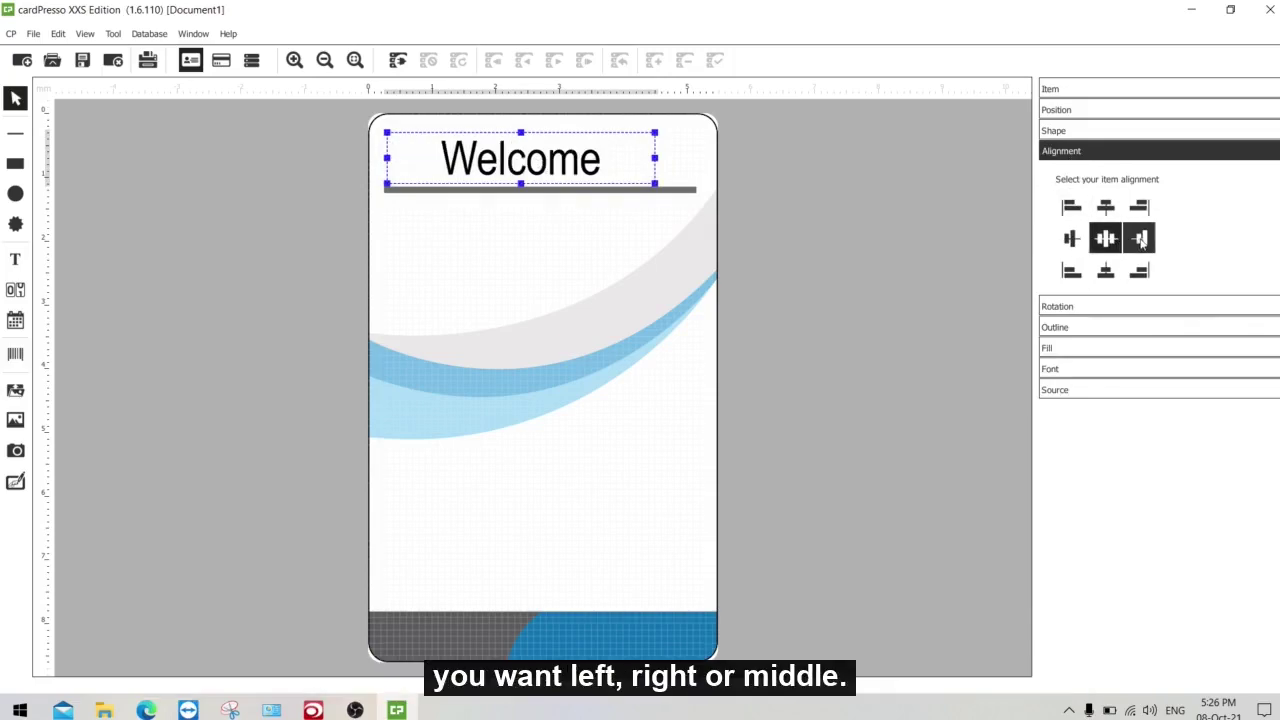
pyautogui.click(1074, 240)
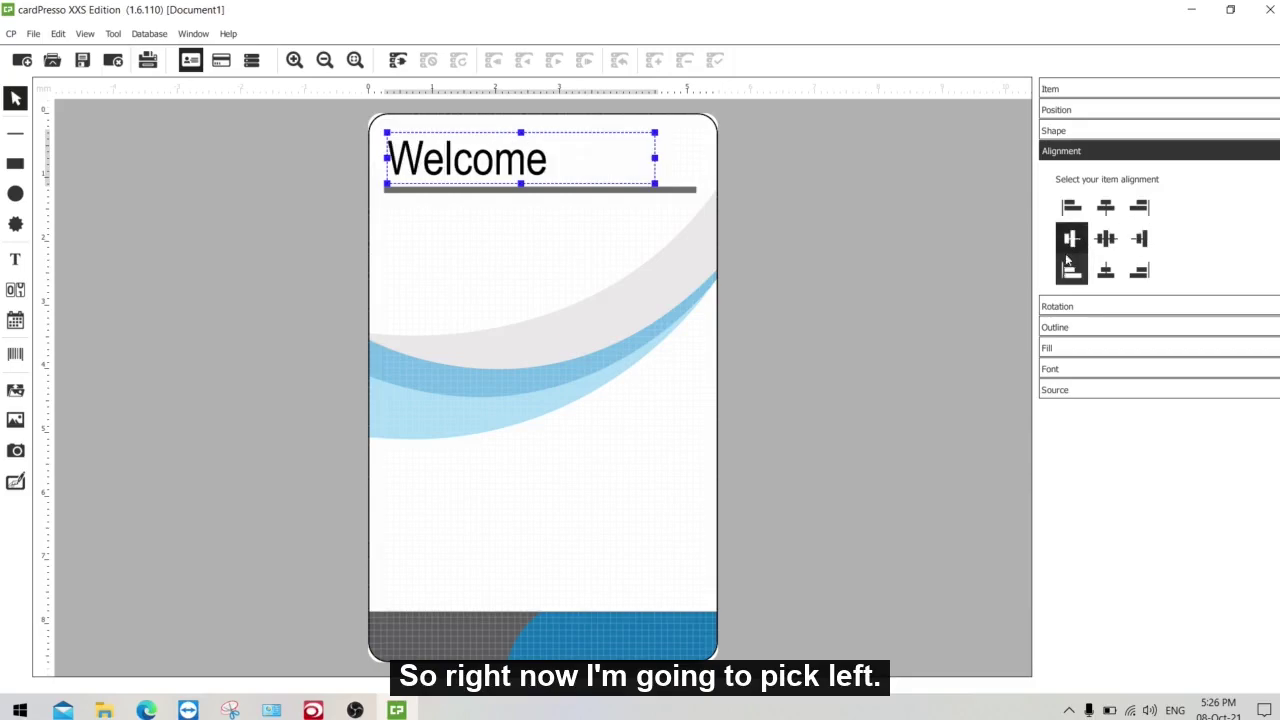
pyautogui.click(572, 340)
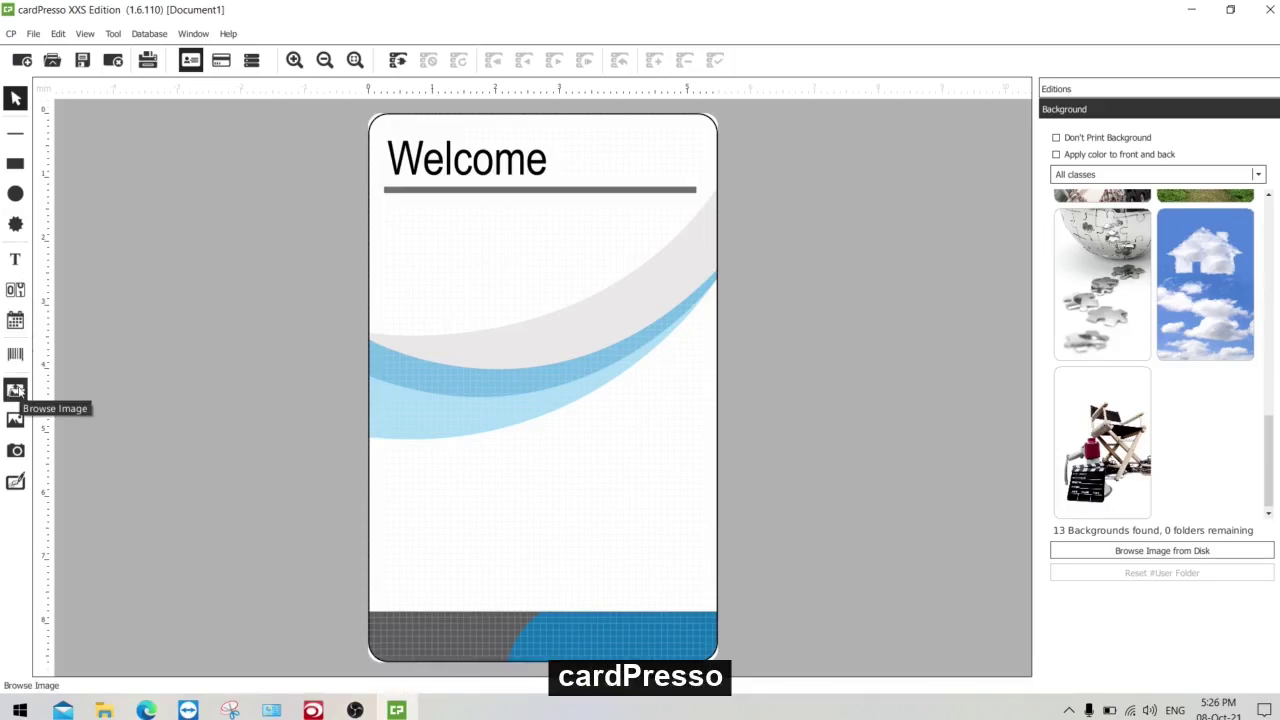
# Step: Draw an image frame and load output-onlinepngtools (1) from Customer > Exhibition
pyautogui.click(15, 390)
pyautogui.moveTo(470, 229); pyautogui.dragTo(630, 438)
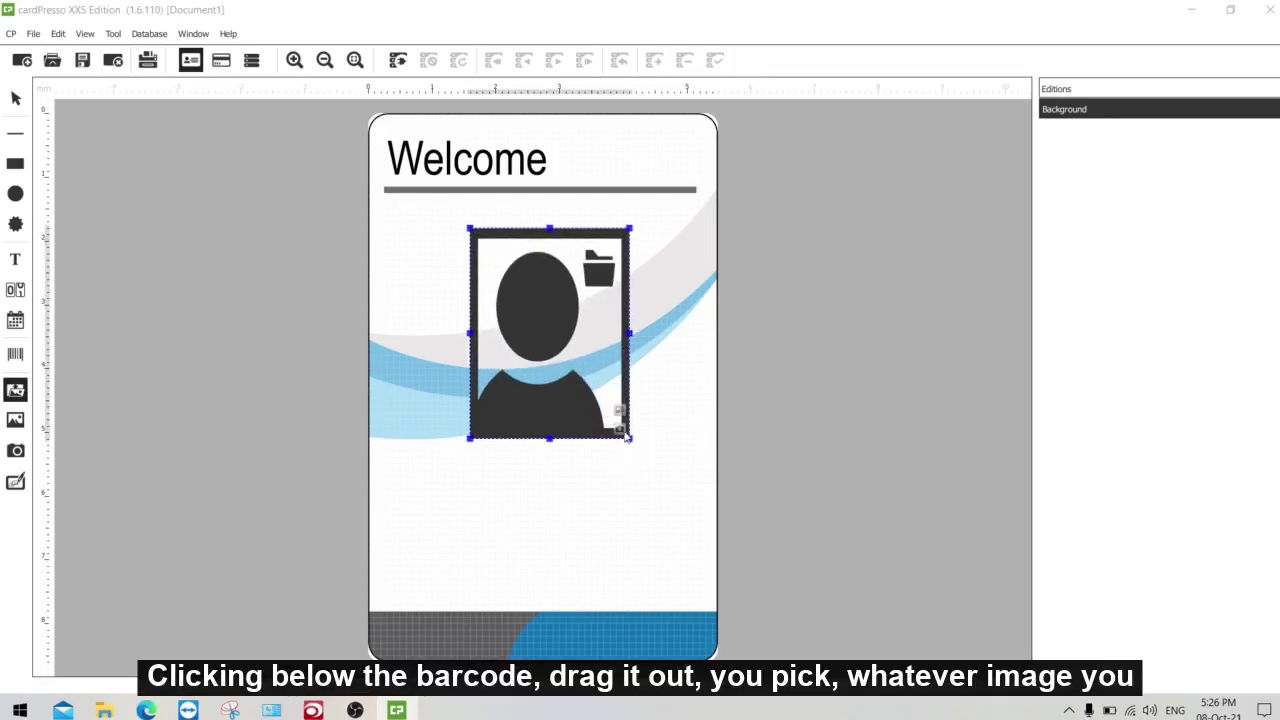
pyautogui.moveTo(625, 435); pyautogui.dragTo(626, 414)
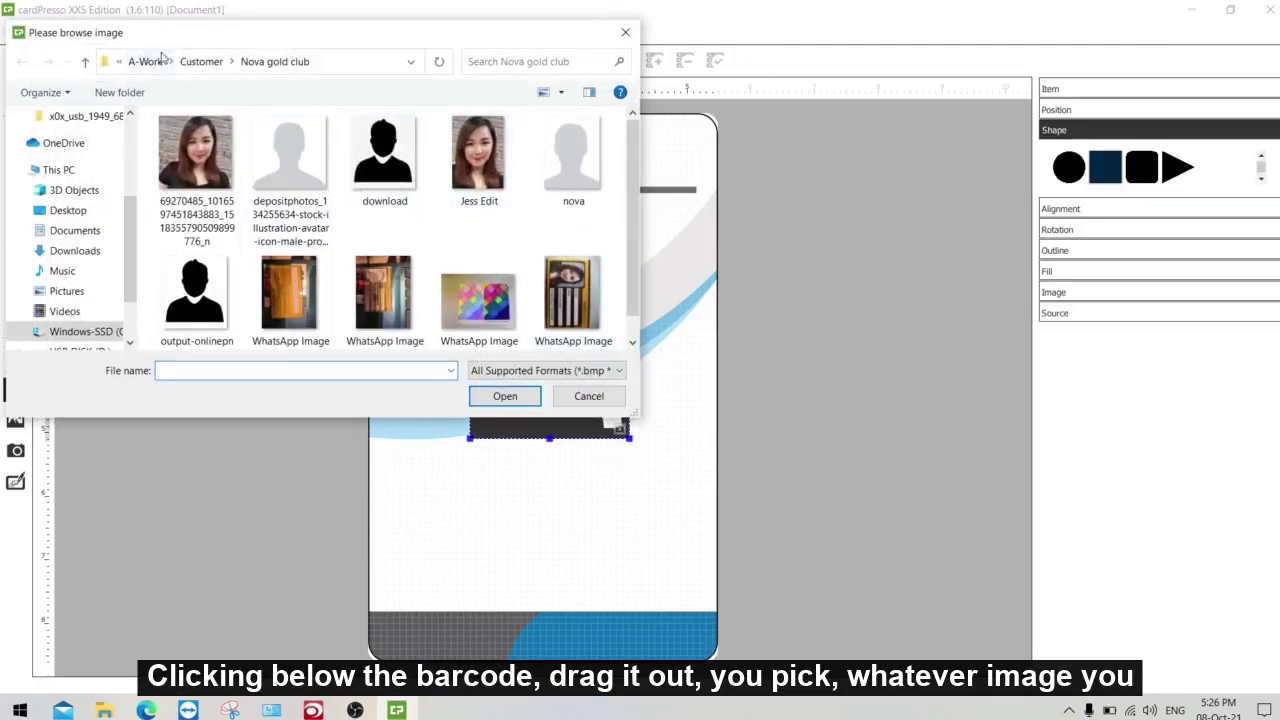
pyautogui.click(199, 61)
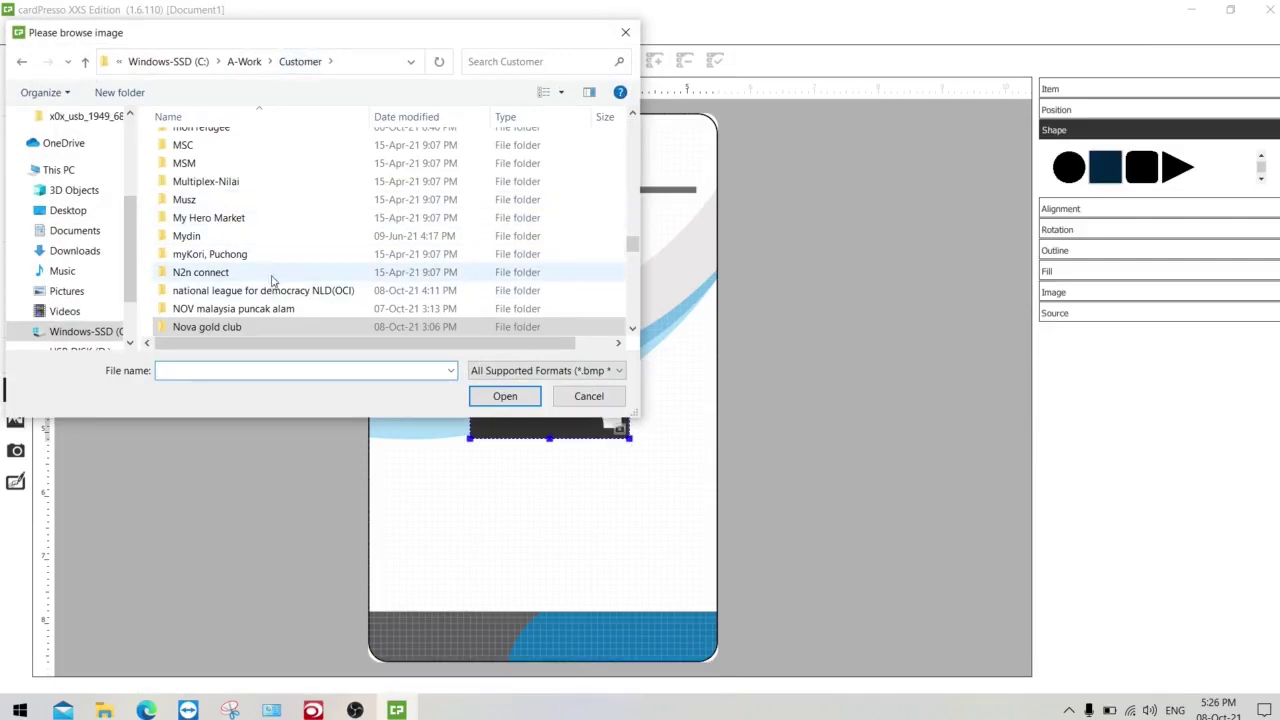
pyautogui.scroll(10, 268, 263)
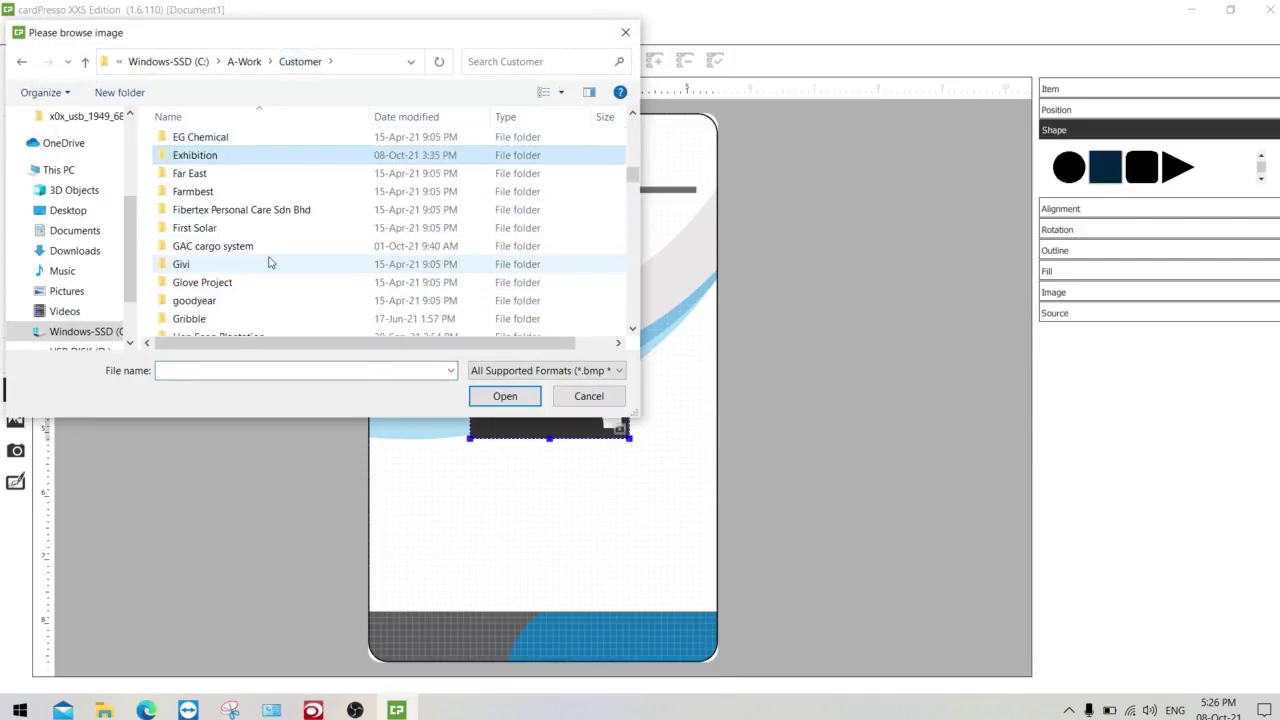
pyautogui.doubleClick(212, 157)
pyautogui.click(478, 290)
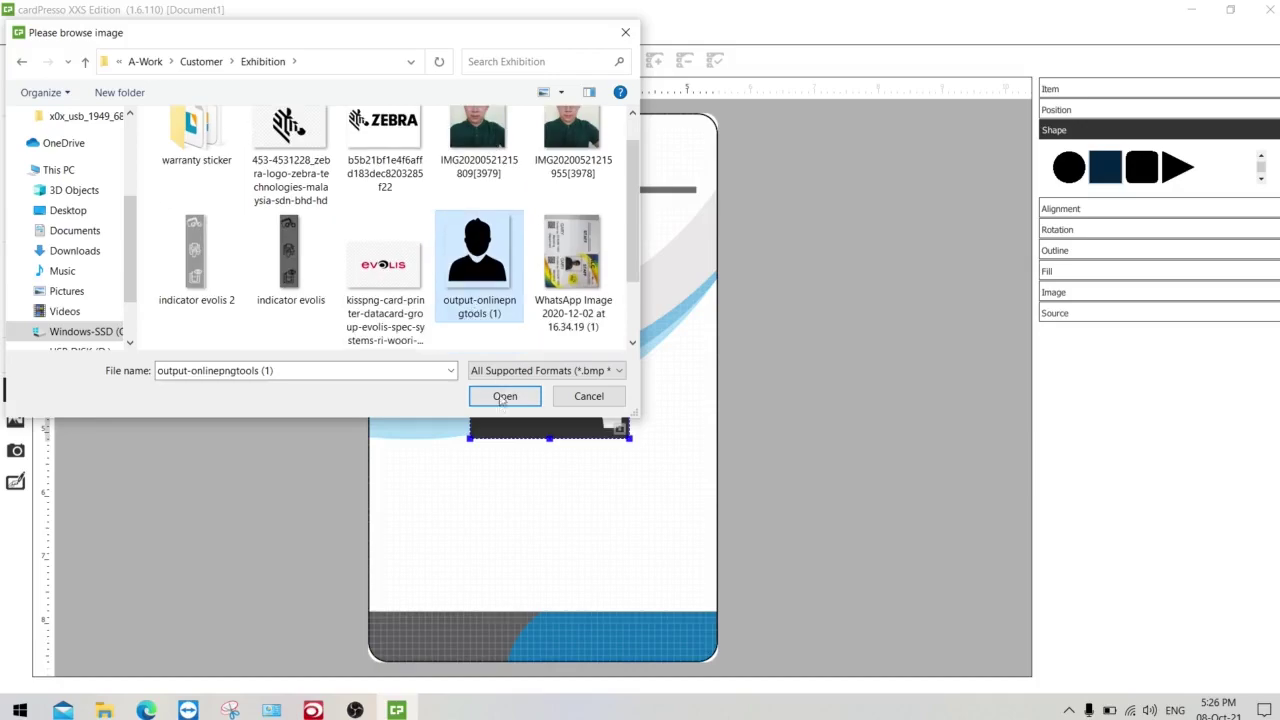
pyautogui.click(505, 396)
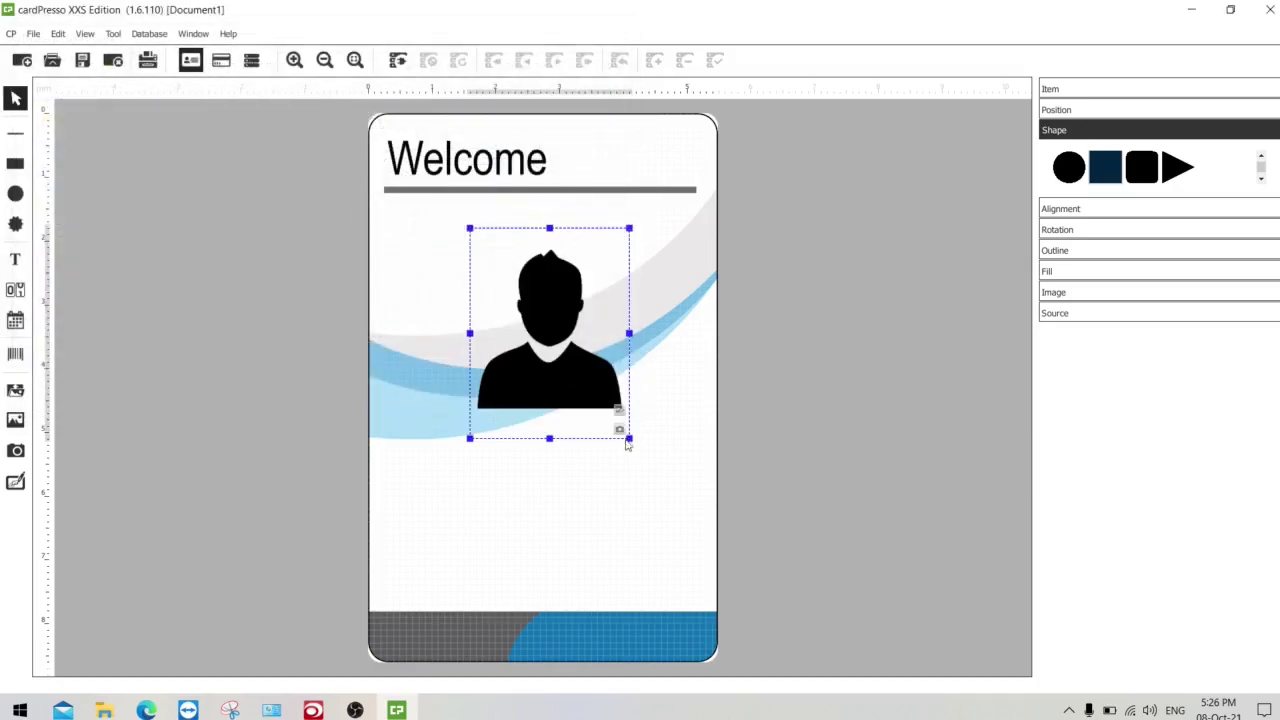
# Step: Enlarge the silhouette photo frame and shift it slightly left
pyautogui.moveTo(629, 437); pyautogui.dragTo(654, 465)
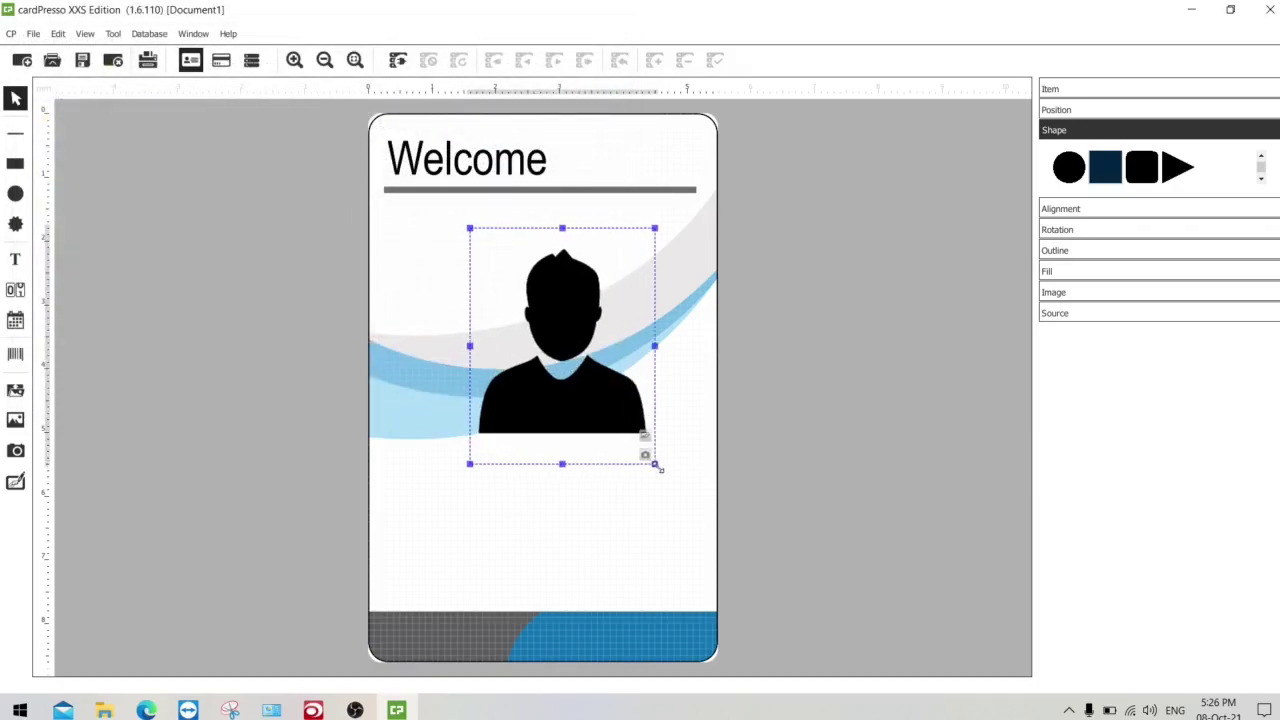
pyautogui.moveTo(586, 386); pyautogui.dragTo(571, 385)
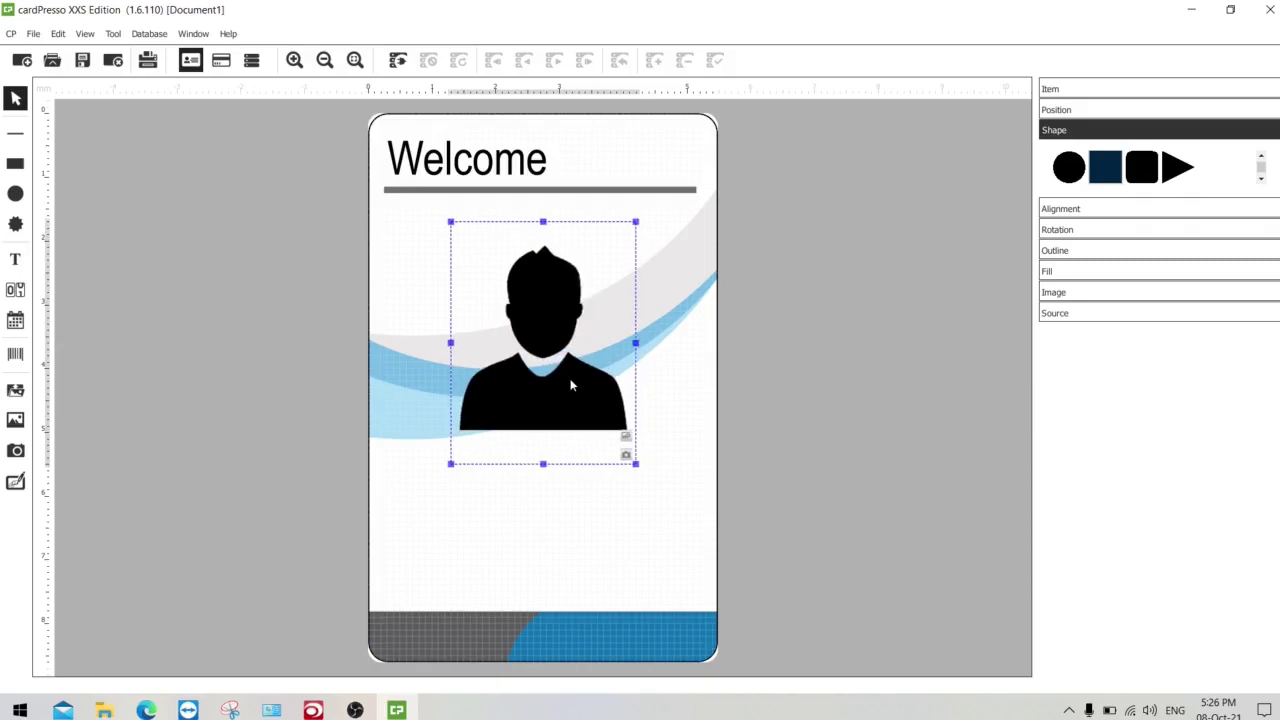
pyautogui.click(677, 512)
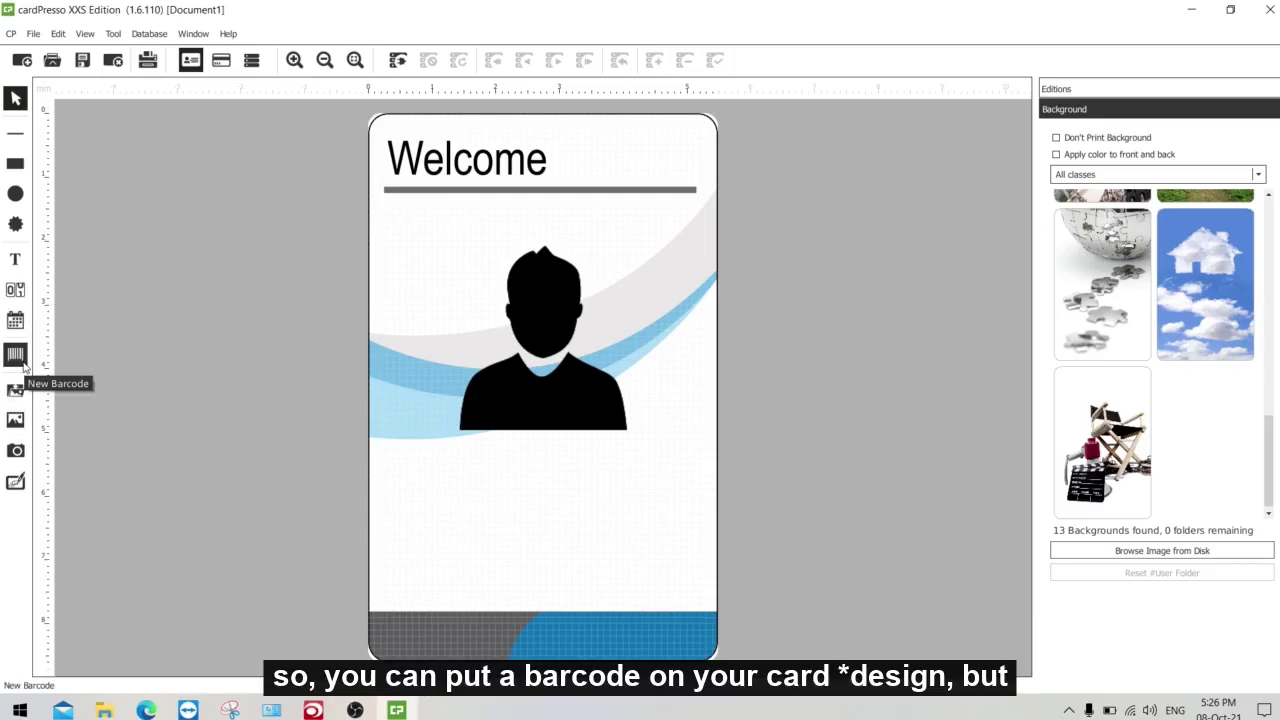
# Step: Add a Code 128 barcode reading 12345687 and draw a text box below the silhouette
pyautogui.click(21, 362)
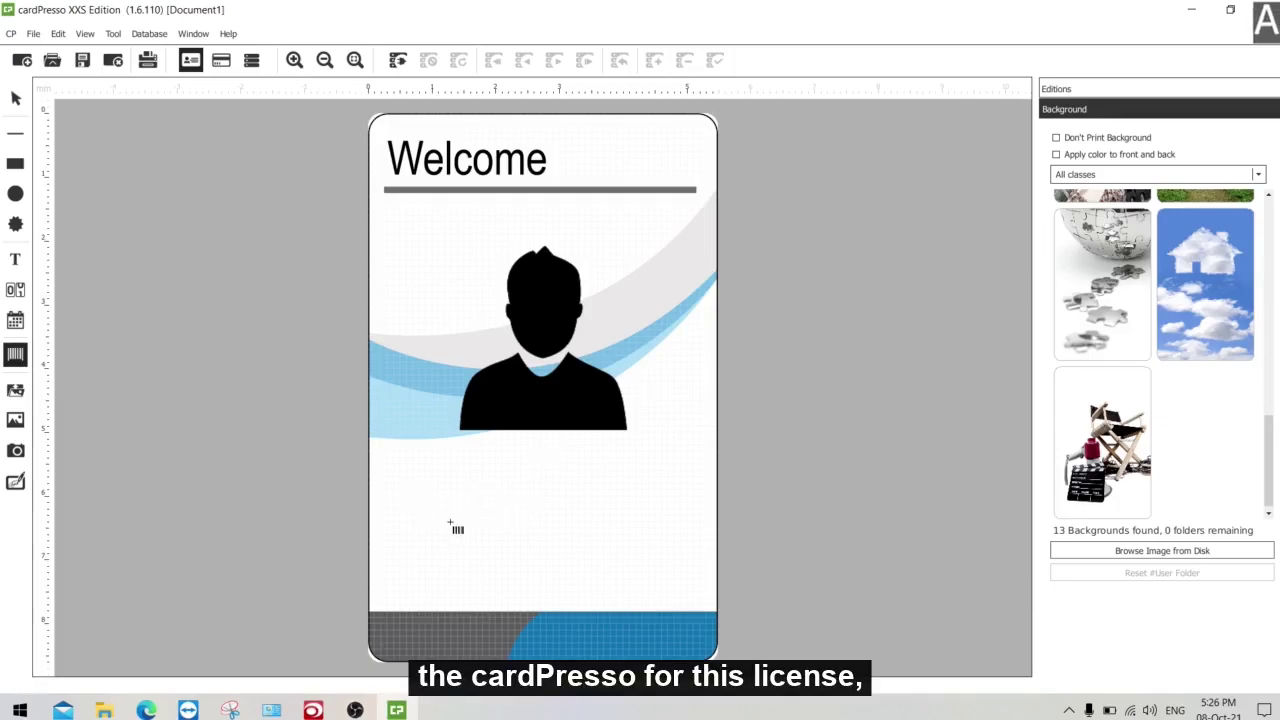
pyautogui.moveTo(435, 515); pyautogui.dragTo(670, 598)
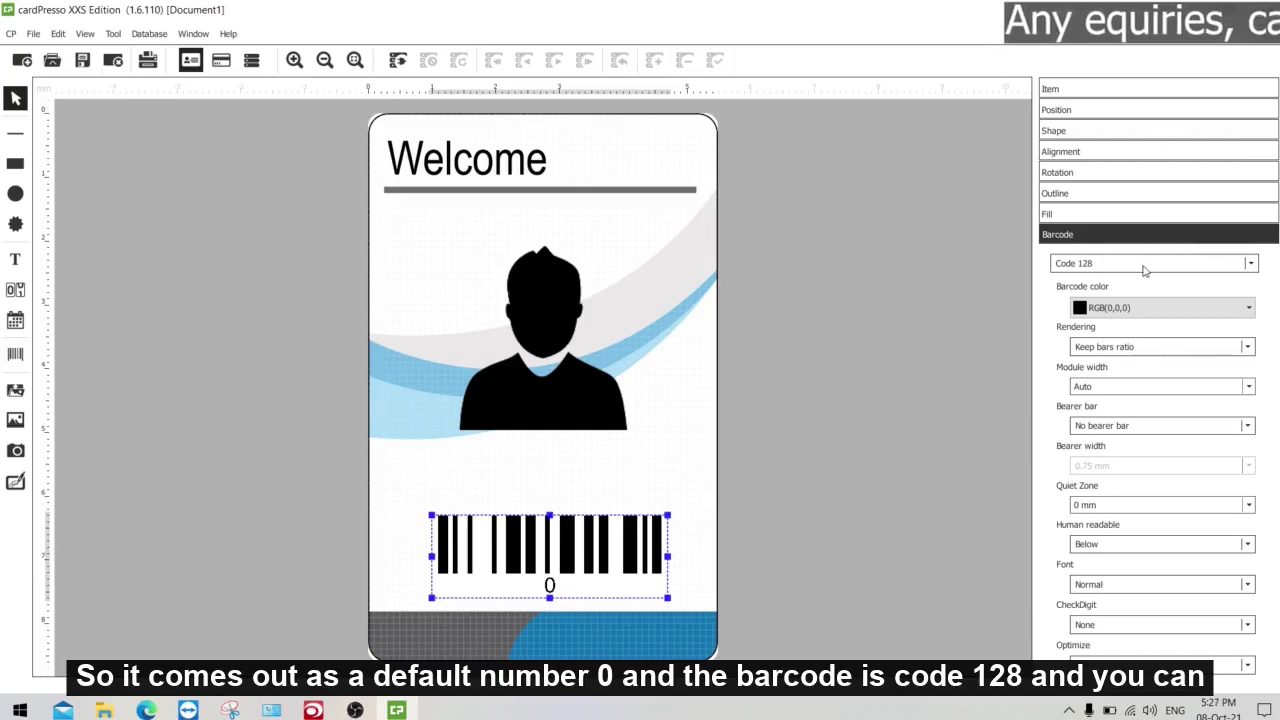
pyautogui.doubleClick(622, 548)
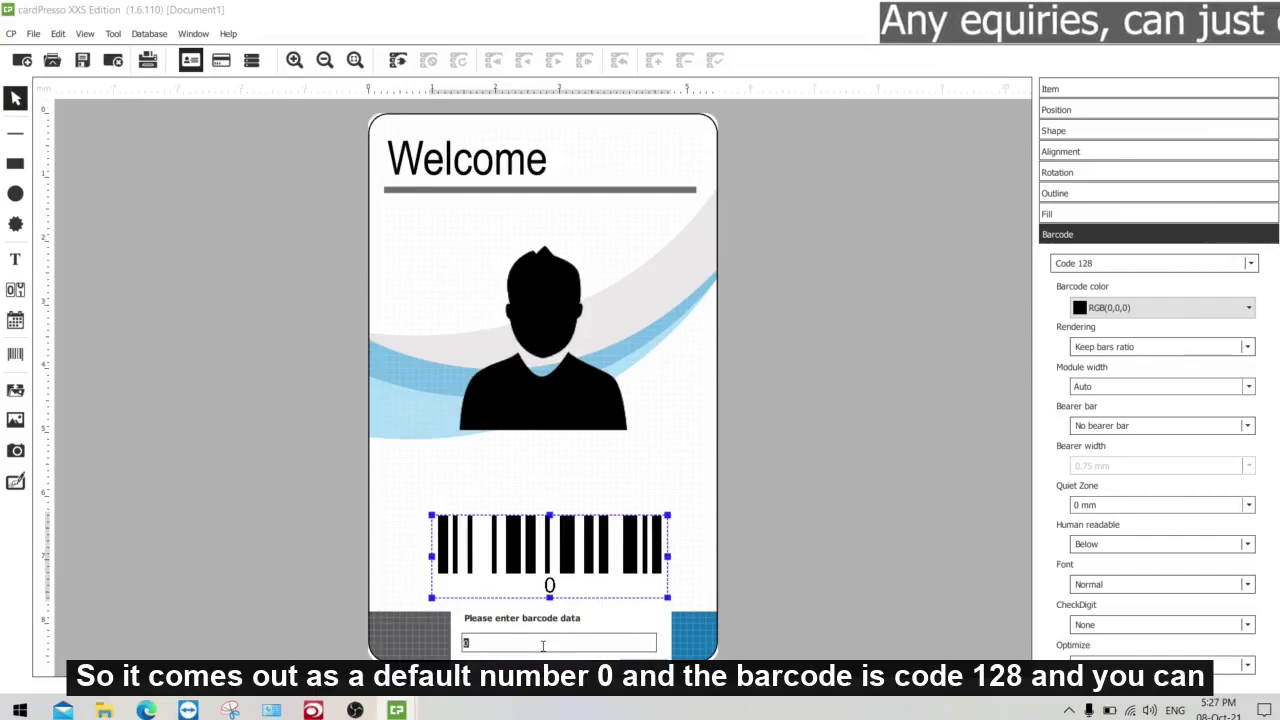
pyautogui.write('1234568')
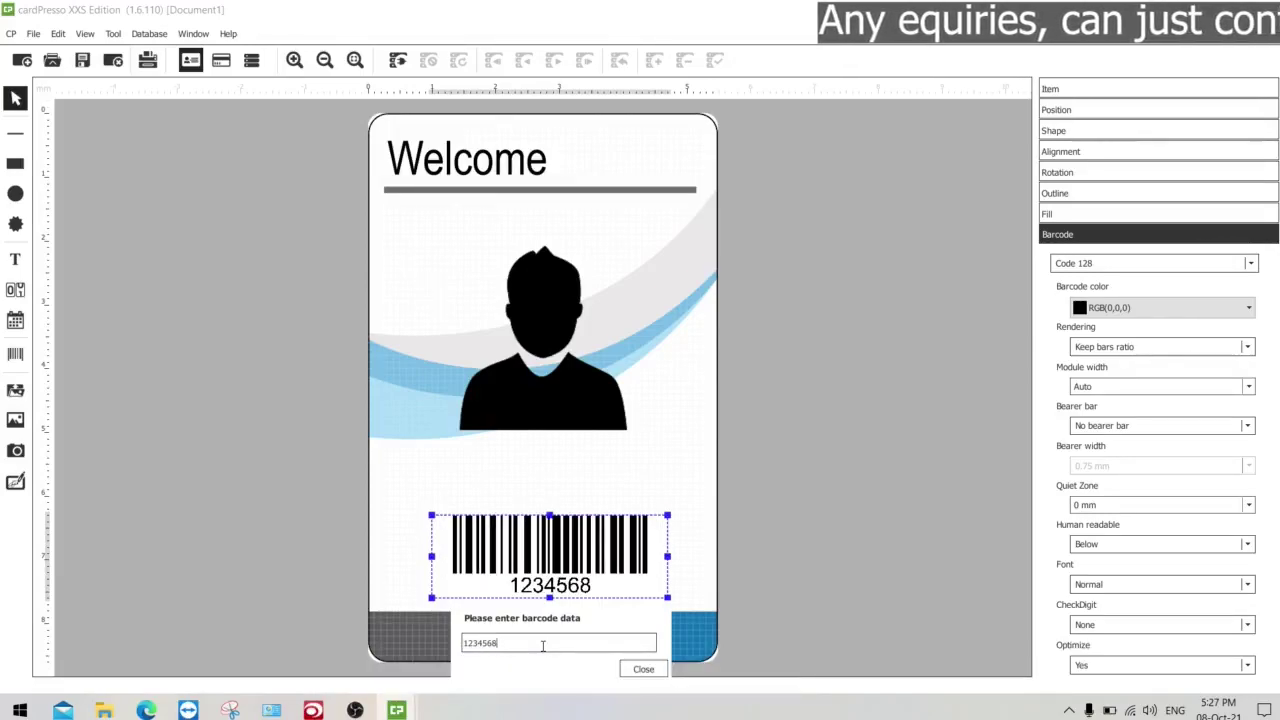
pyautogui.write('7')
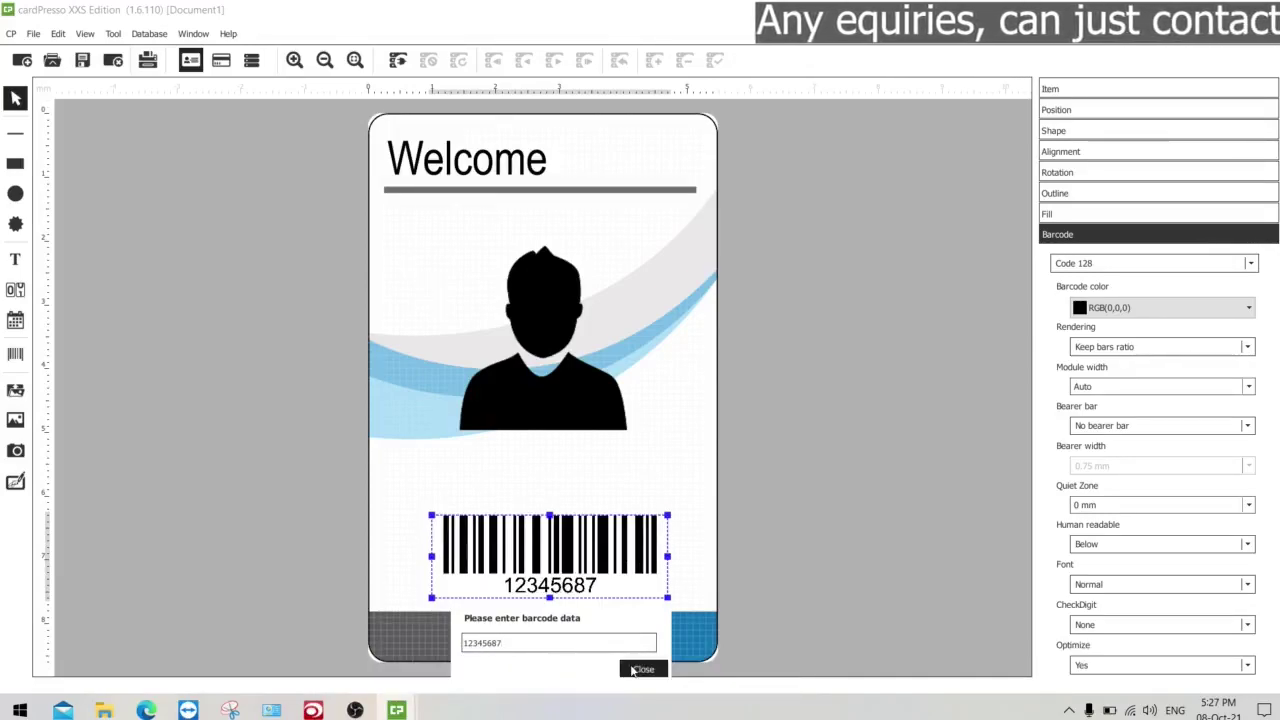
pyautogui.click(641, 669)
pyautogui.moveTo(667, 515); pyautogui.dragTo(667, 529)
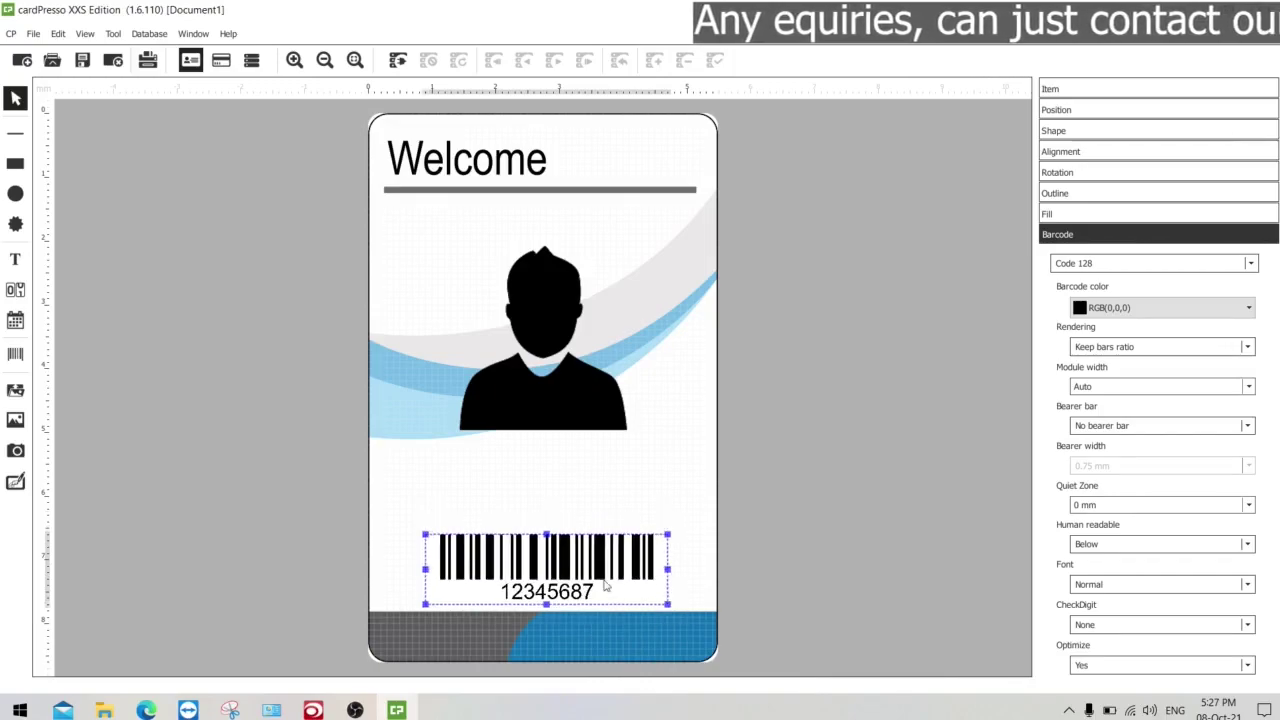
pyautogui.click(15, 259)
pyautogui.moveTo(406, 457); pyautogui.dragTo(699, 502)
# Step: Enter the name 'Mr Evolis', colour it blue and nudge it slightly right and down
pyautogui.write('Mr Evolis')
pyautogui.click(647, 607)
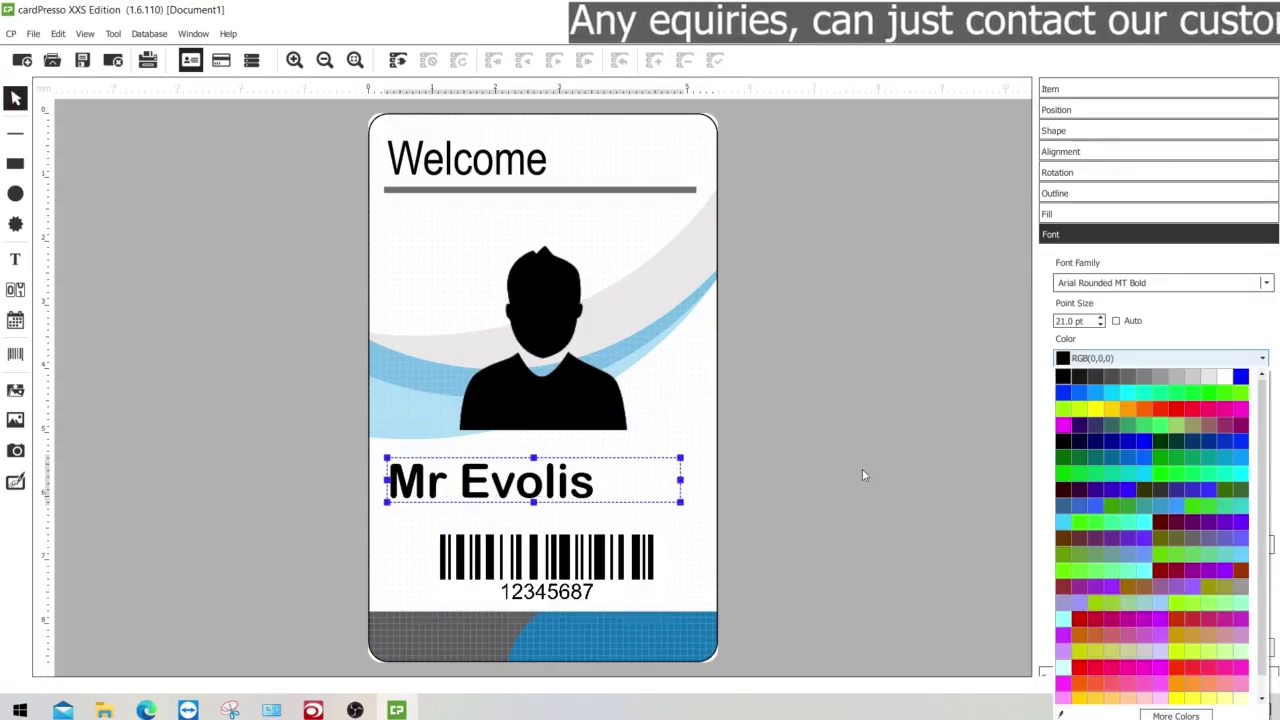
pyautogui.click(622, 638)
pyautogui.click(815, 456)
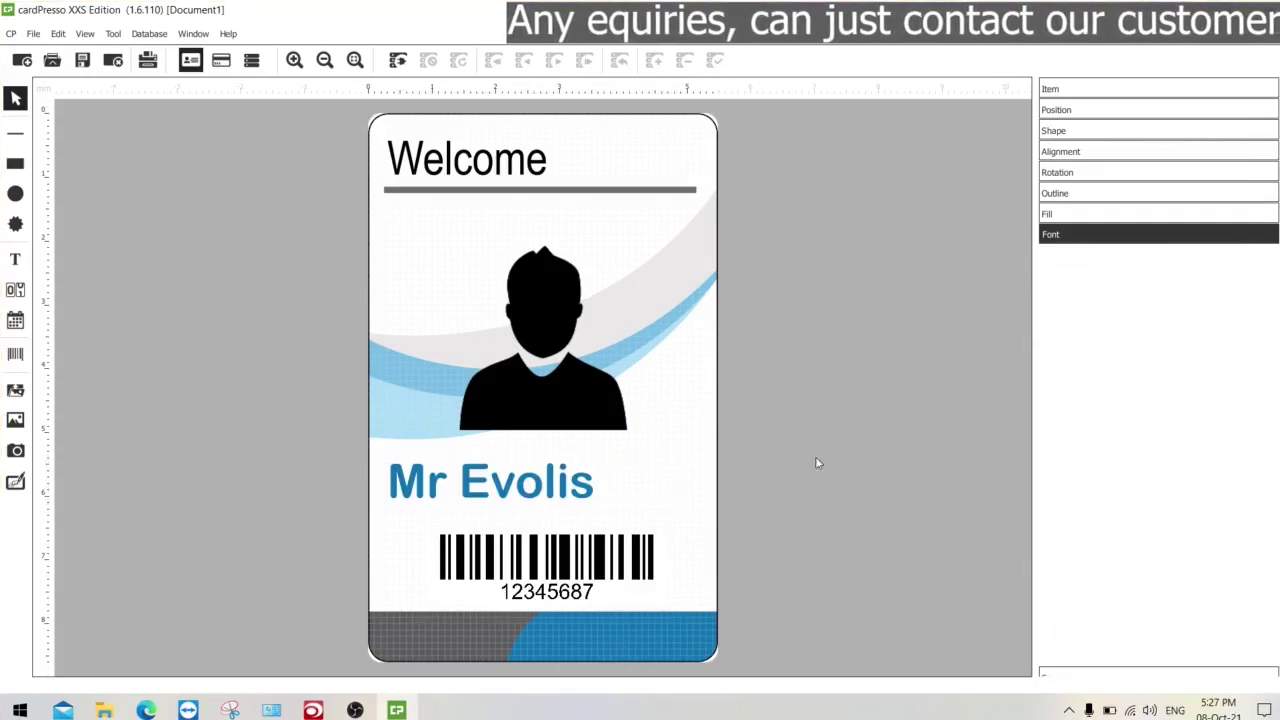
pyautogui.moveTo(566, 487); pyautogui.dragTo(579, 494)
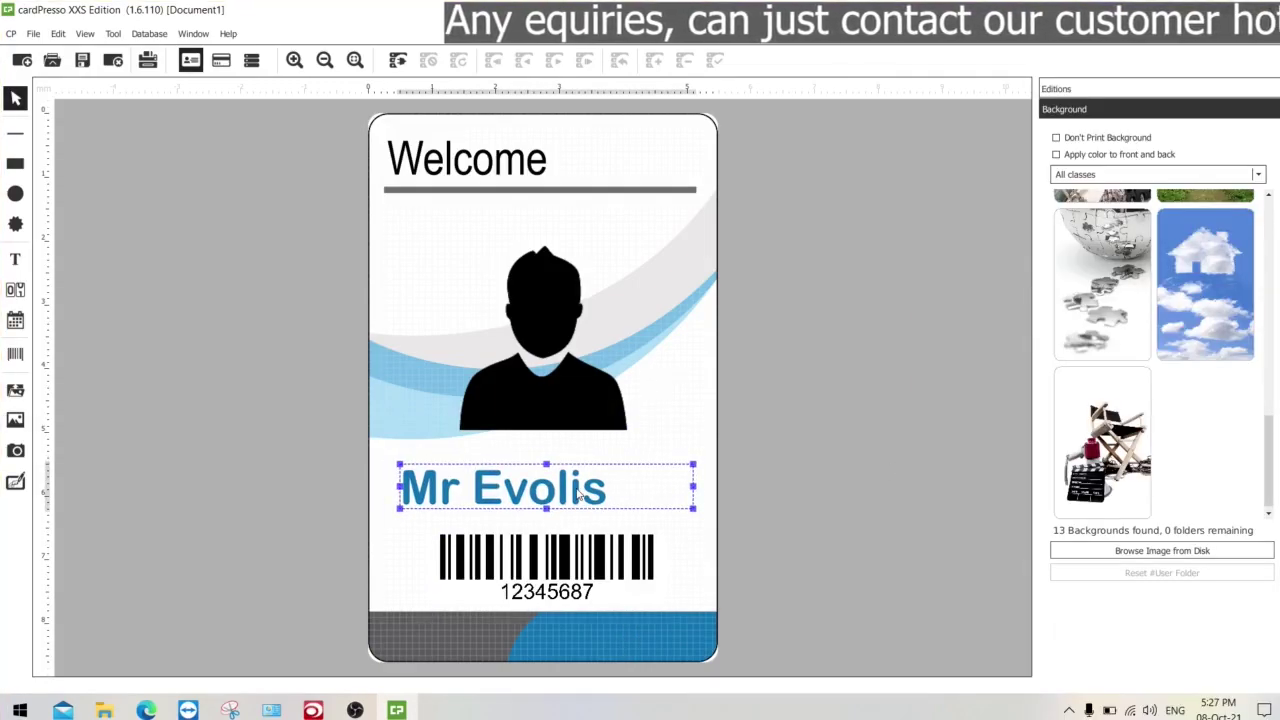
pyautogui.click(854, 336)
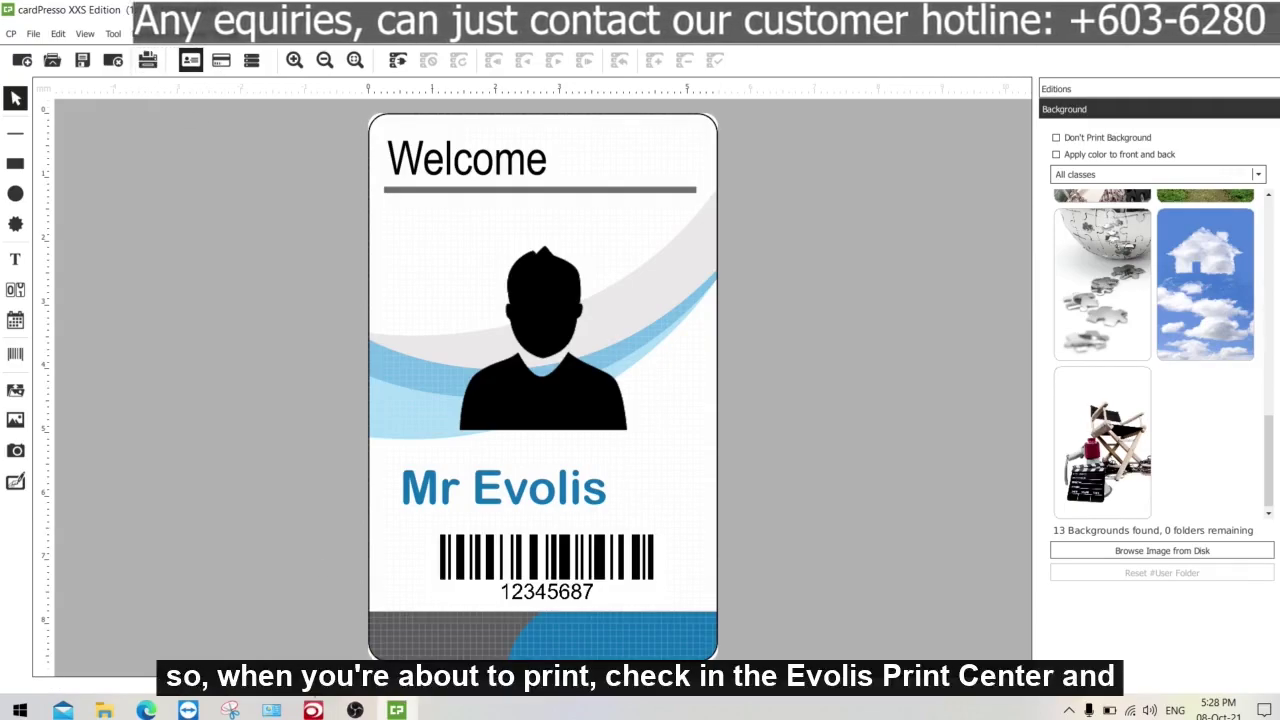
pyautogui.click(313, 710)
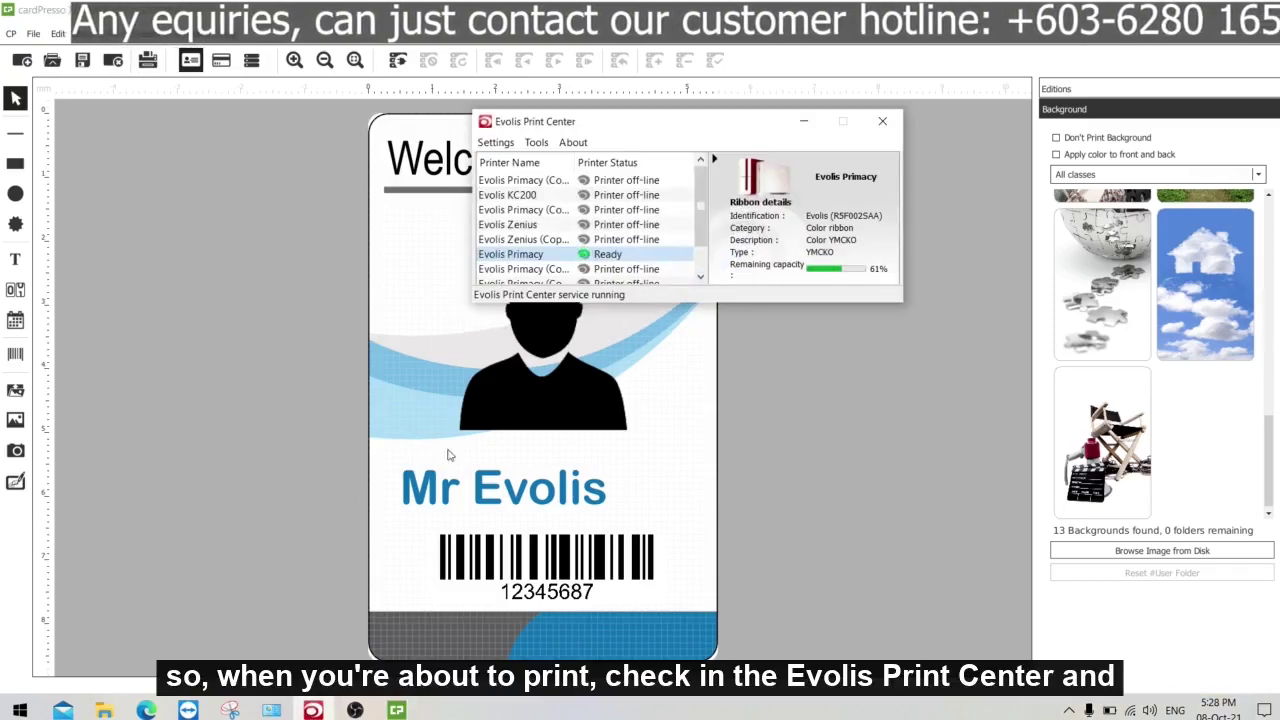
pyautogui.scroll(-2, 600, 220)
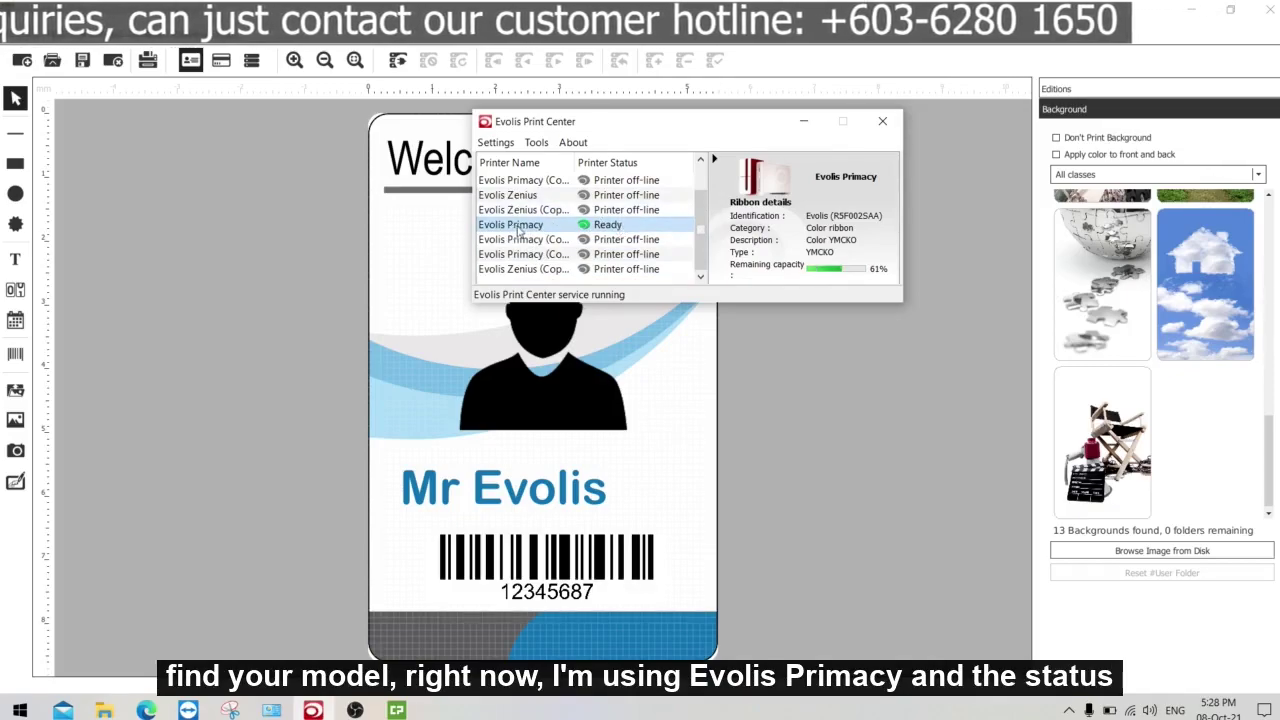
pyautogui.click(196, 195)
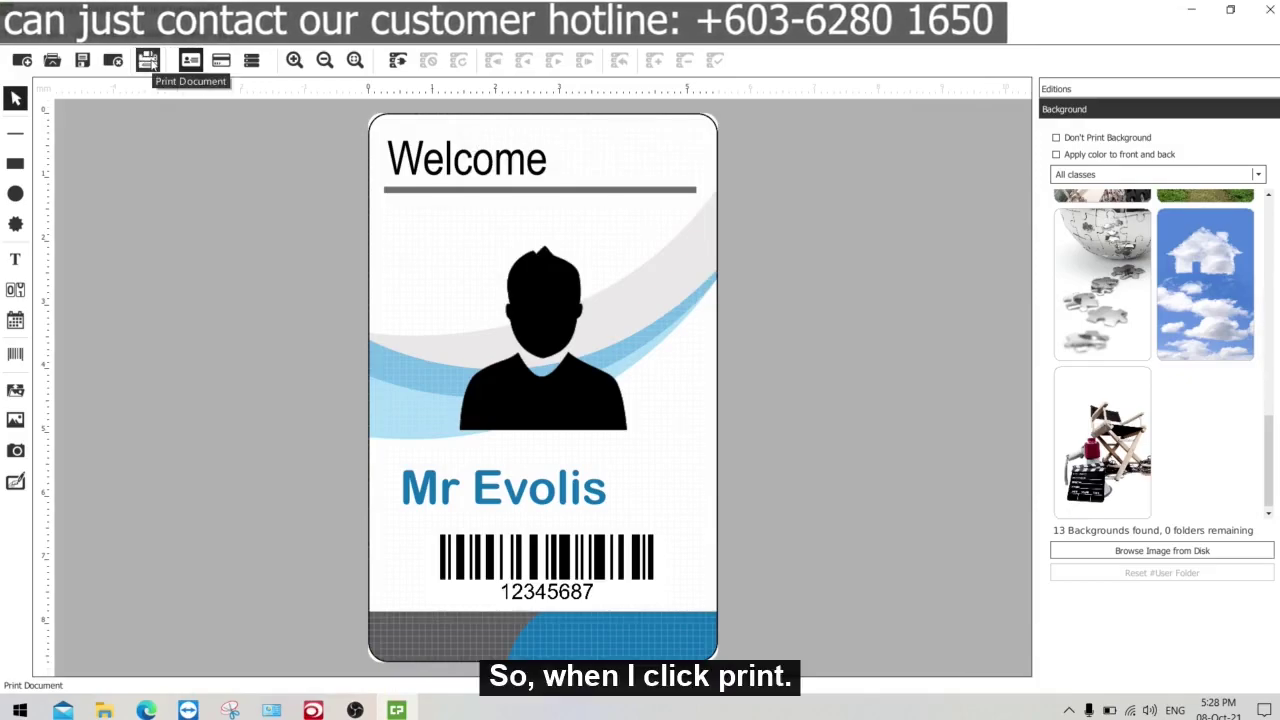
# Step: In the Print Document settings, select Evolis Primacy as the printer
pyautogui.click(148, 61)
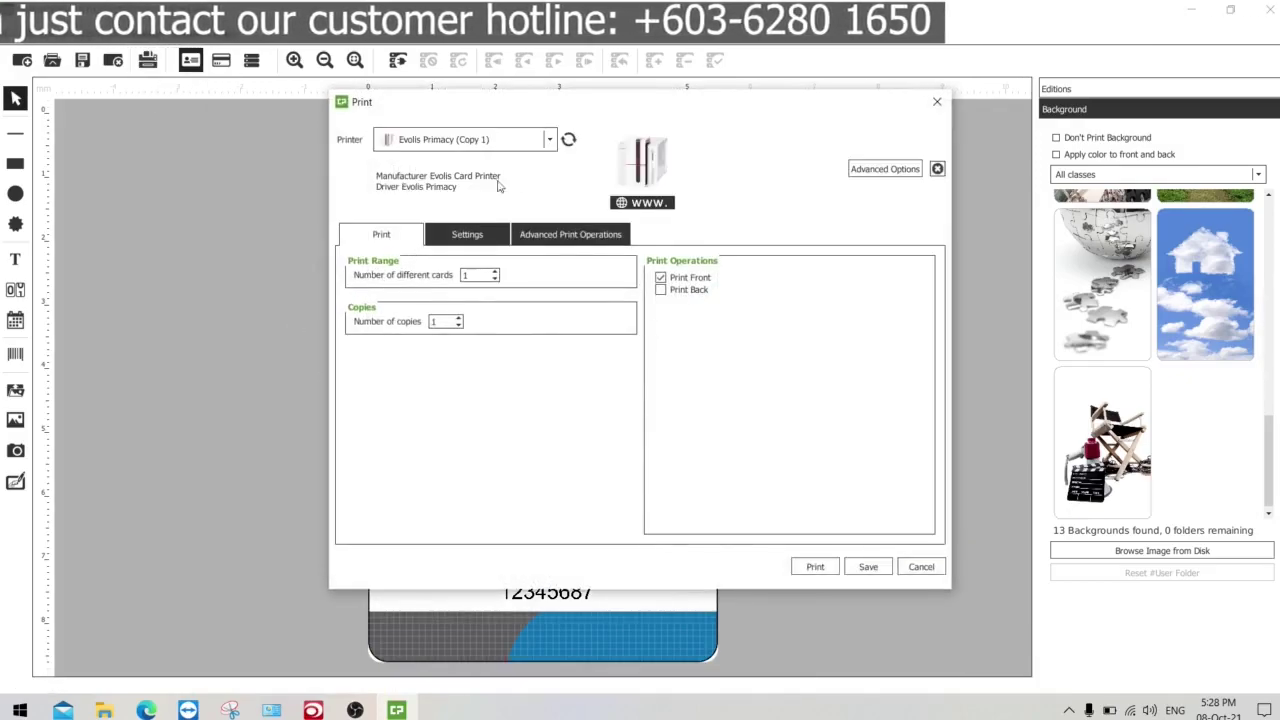
pyautogui.click(549, 141)
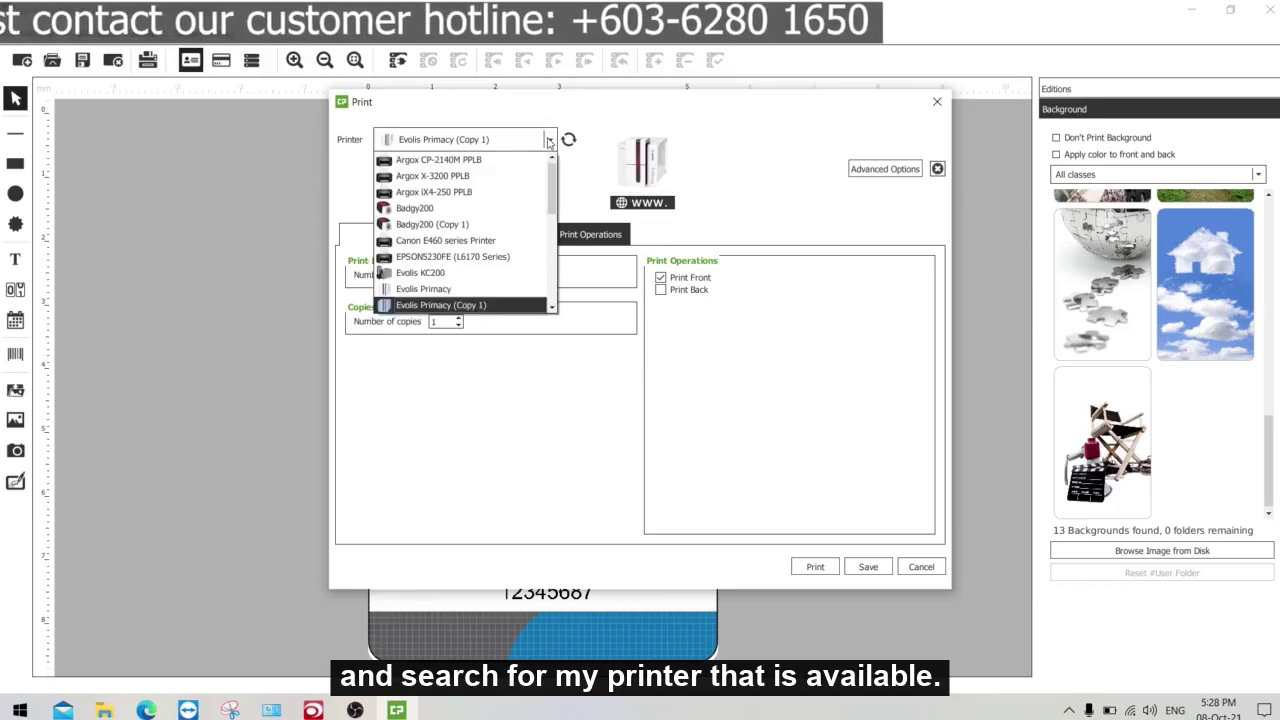
pyautogui.click(474, 289)
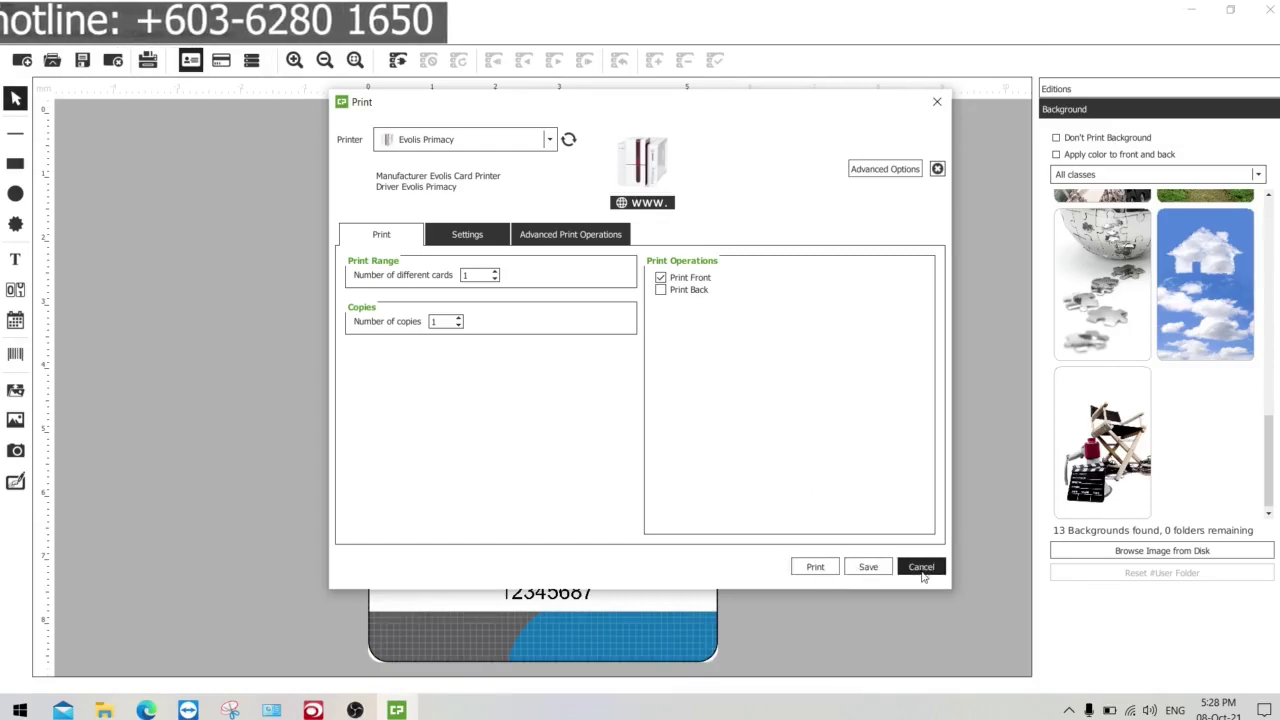
# Step: Send the card to Evolis Primacy and check the printer status in Evolis Print Center
pyautogui.click(815, 567)
pyautogui.moveTo(396, 710)
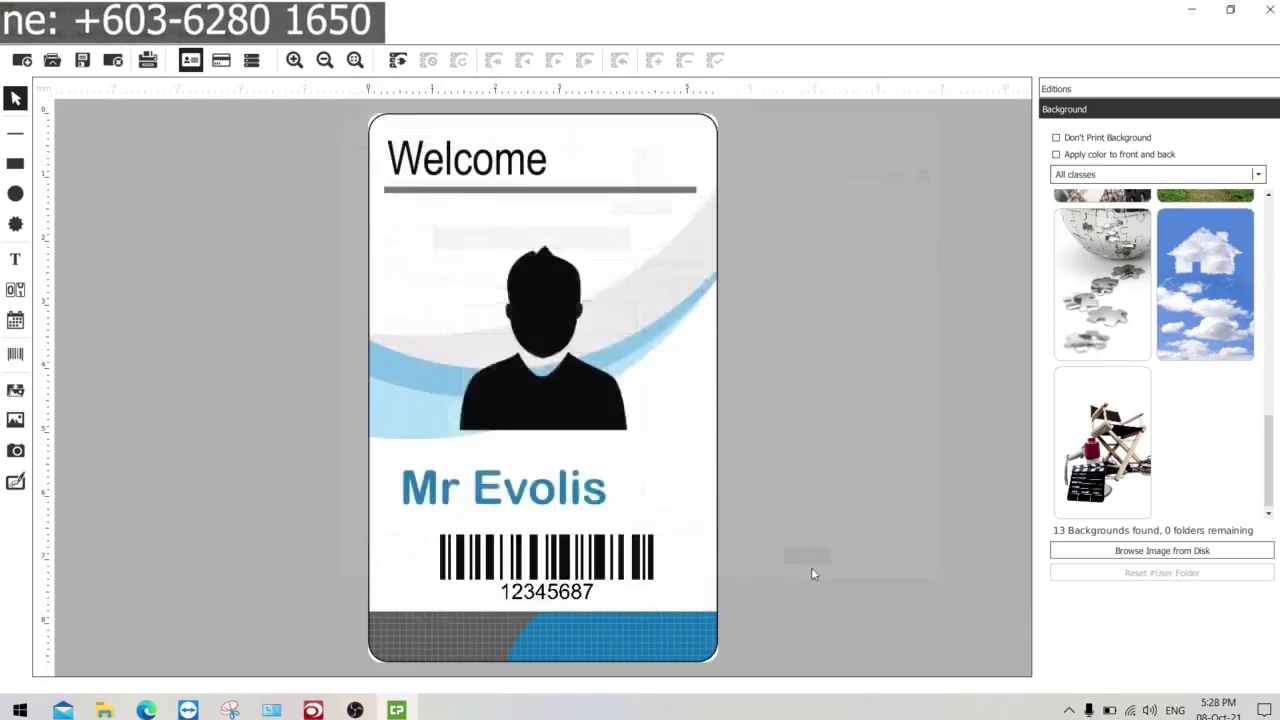
pyautogui.click(313, 645)
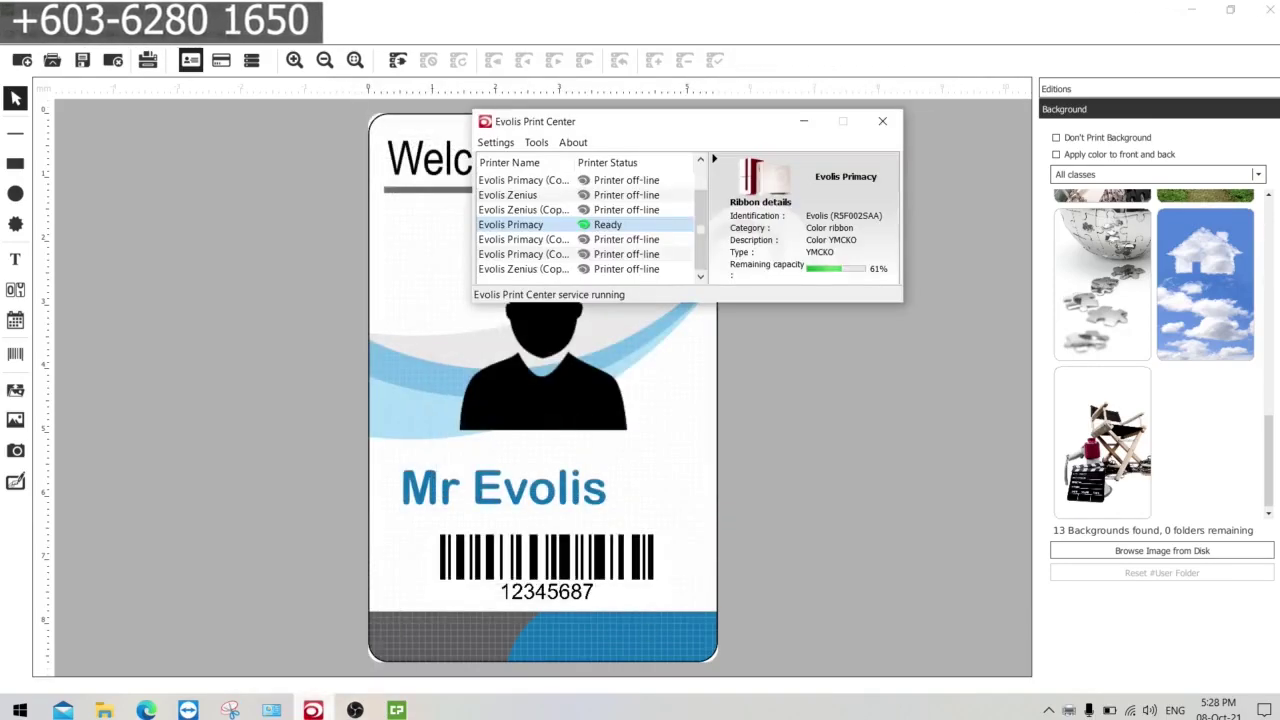